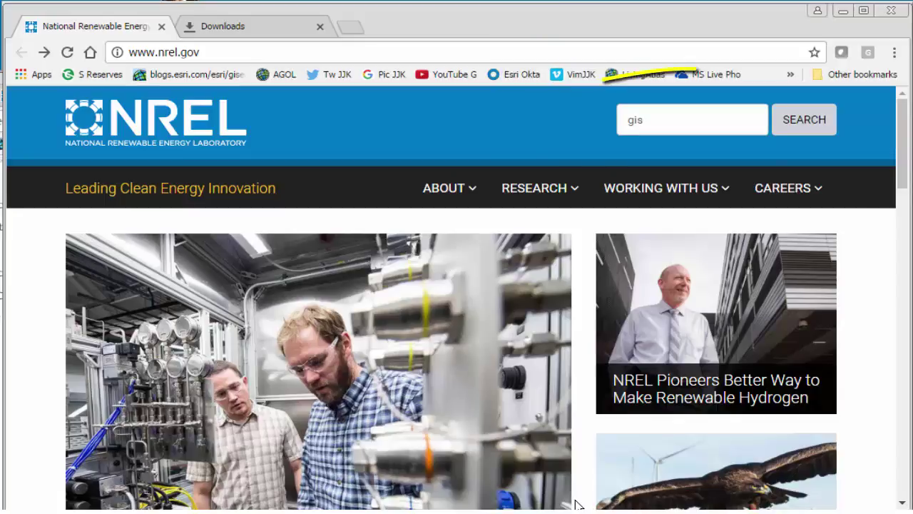
Search the NREL site for 'gis', then go from the About GIS result to its Data Resources page
left_click(660, 119)
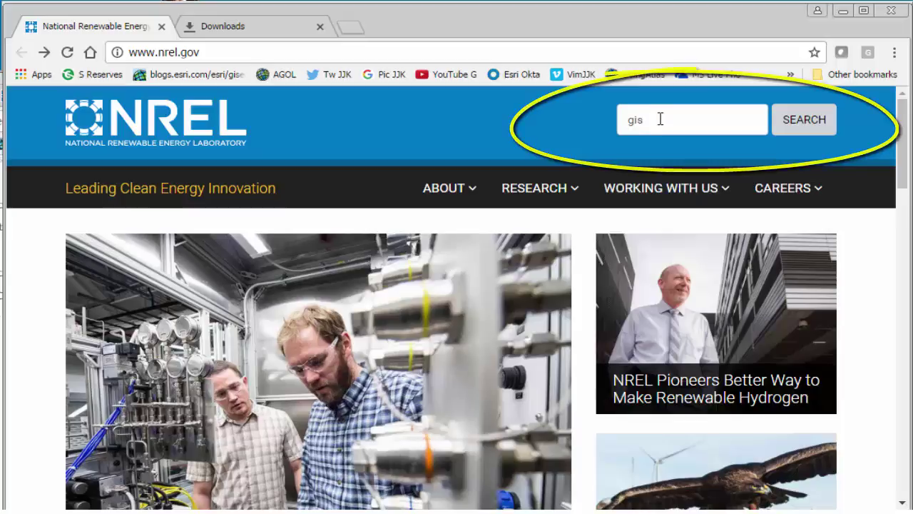
key("Return")
scroll(571, 349, "down", 1)
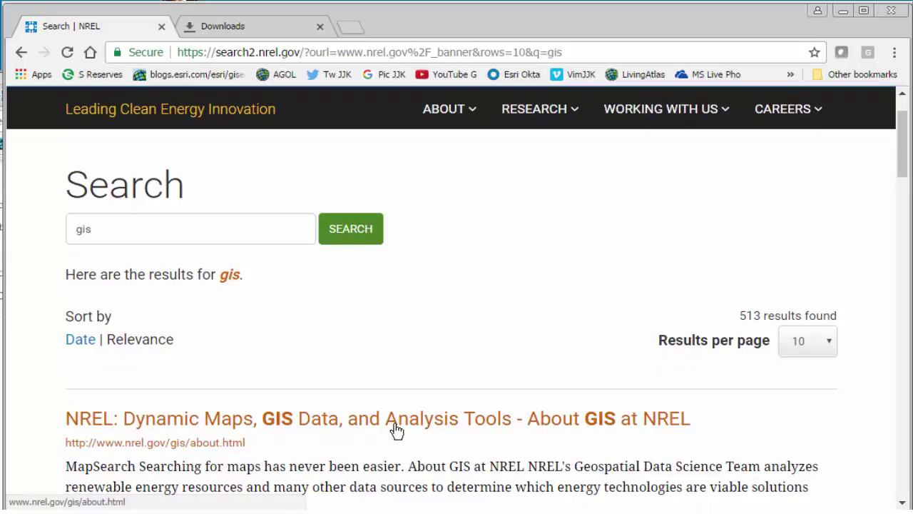
left_click(397, 431)
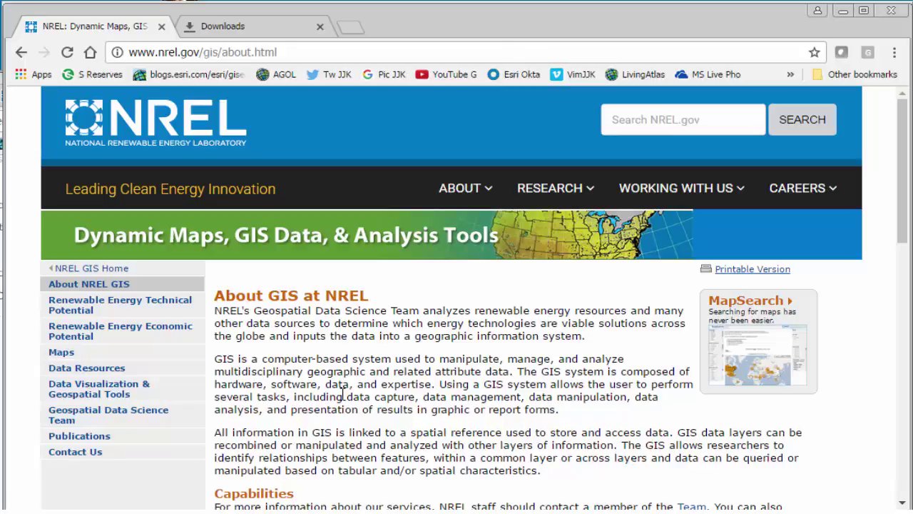
left_click(80, 368)
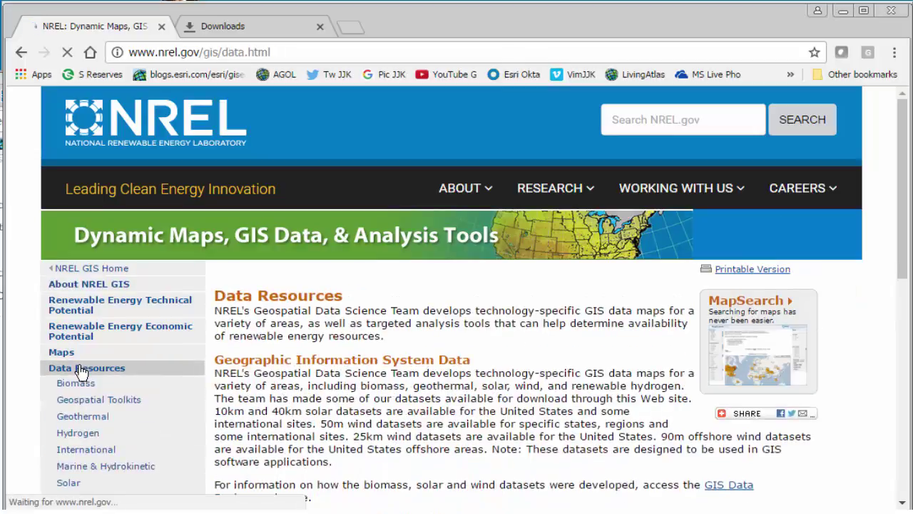
scroll(139, 453, "down", 3)
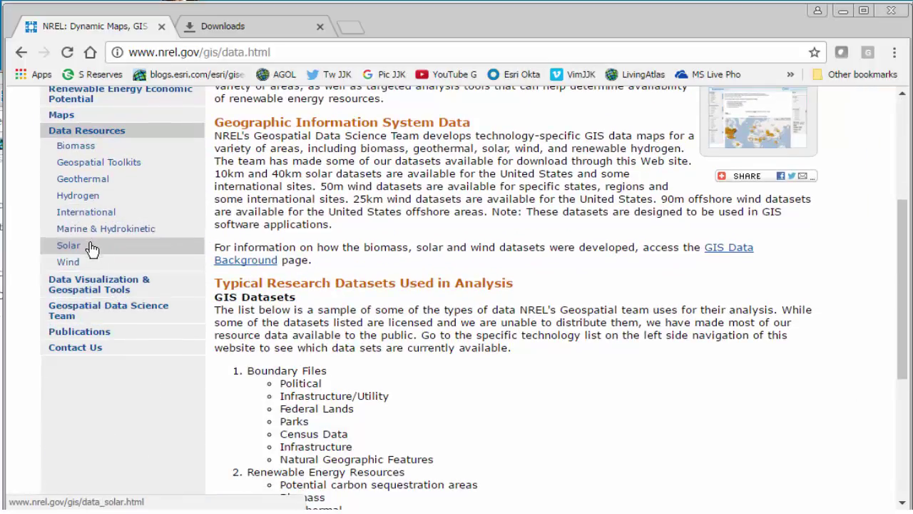
On the Wind Data page, download the Colorado Wind 50m height zipped shapefile (16.2 MB)
left_click(69, 264)
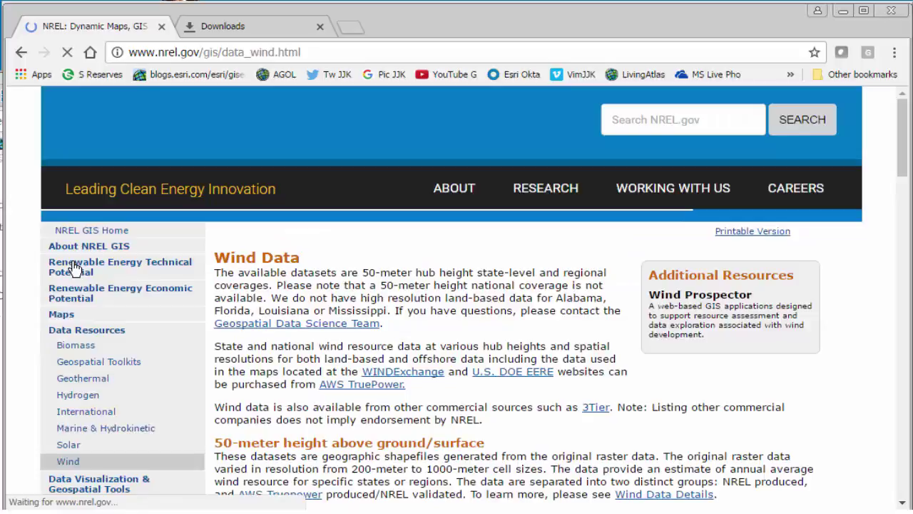
scroll(391, 378, "down", 5)
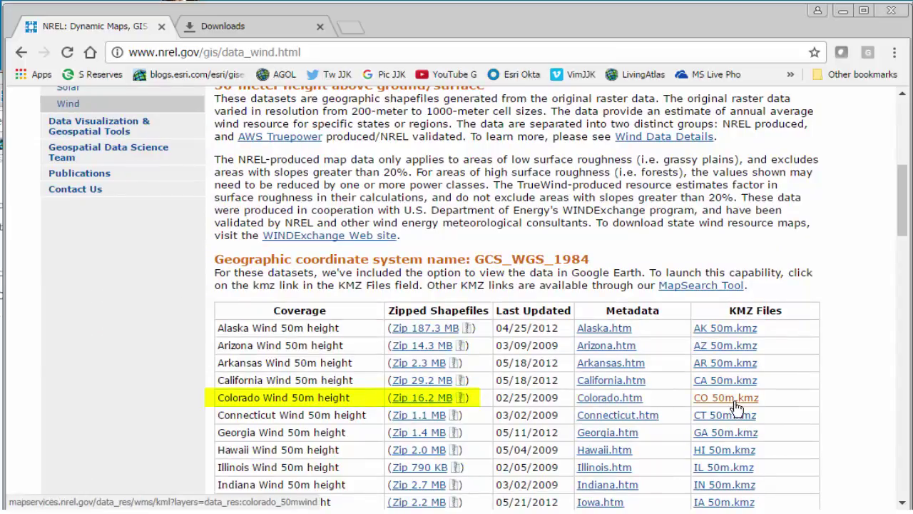
left_click(435, 405)
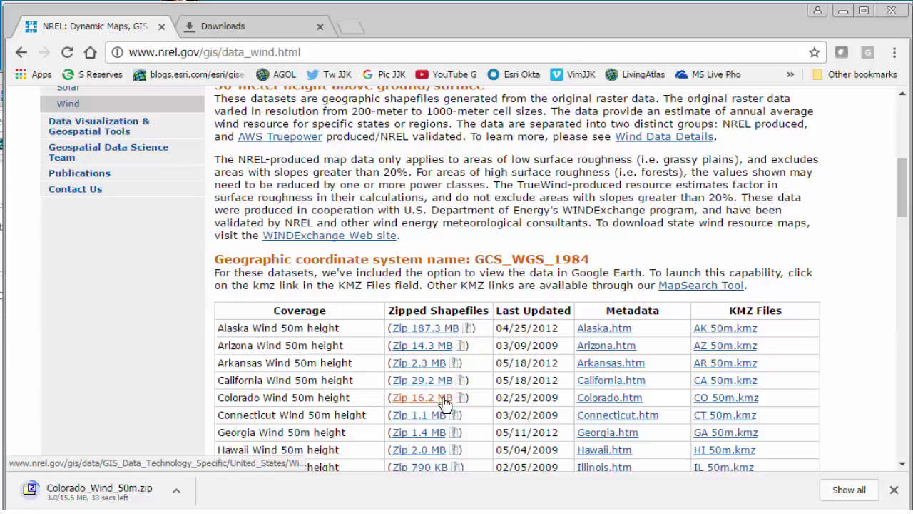
Show the downloaded Colorado_Wind_50m.zip in its folder and cut it
left_click(847, 491)
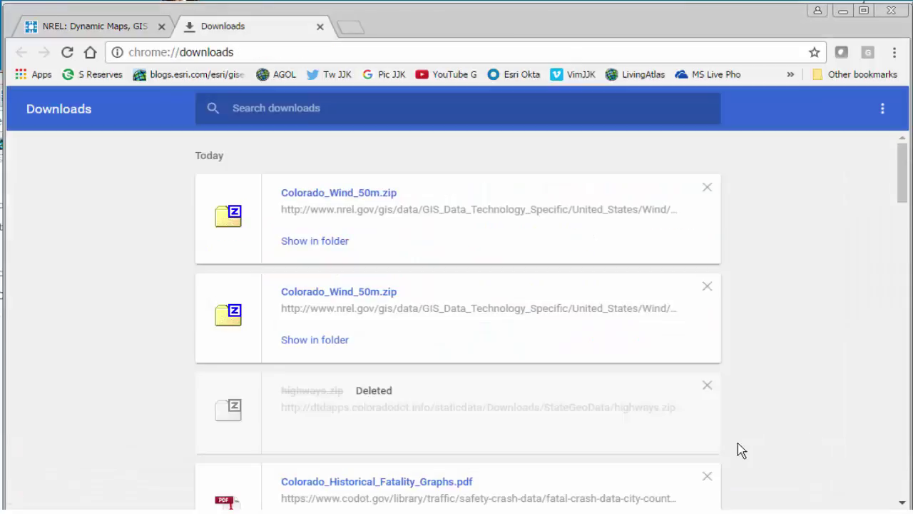
left_click(291, 246)
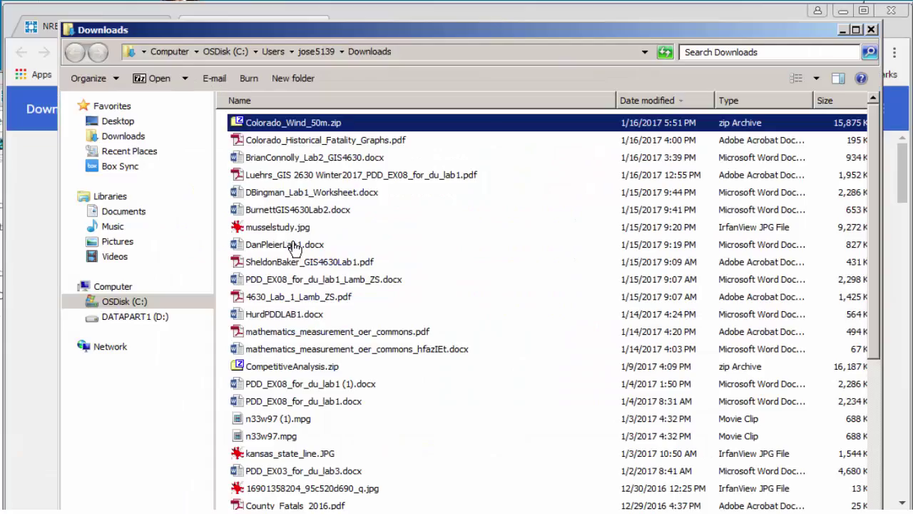
right_click(287, 120)
left_click(335, 253)
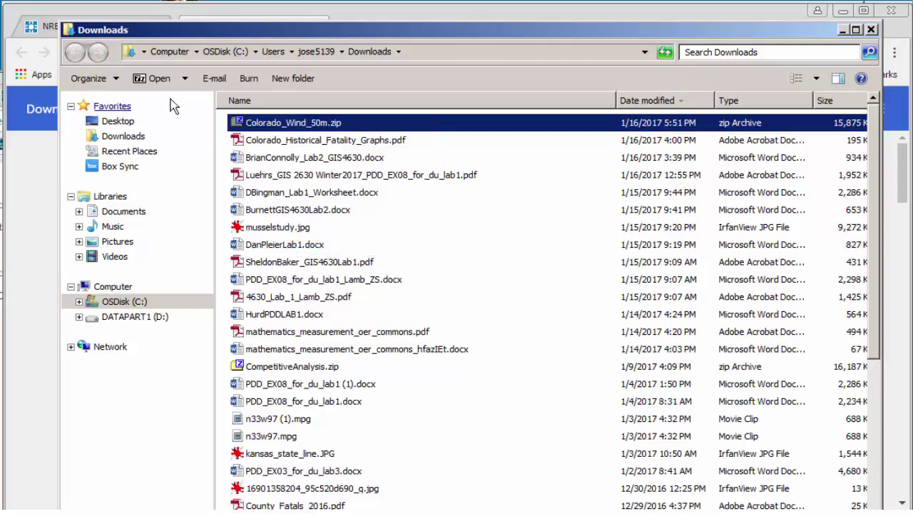
Create a new folder named coloradowinddata inside D:\aa_jjk\deleteme
left_click(163, 317)
double_click(271, 161)
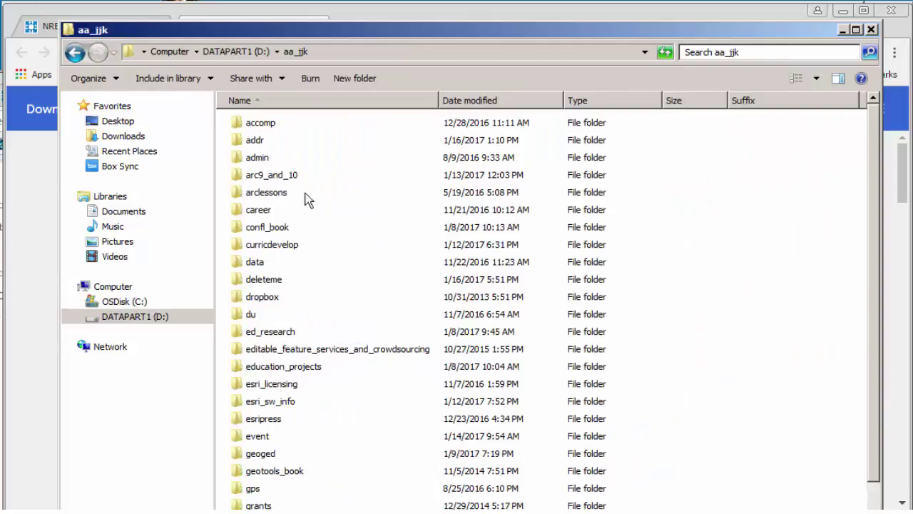
double_click(269, 279)
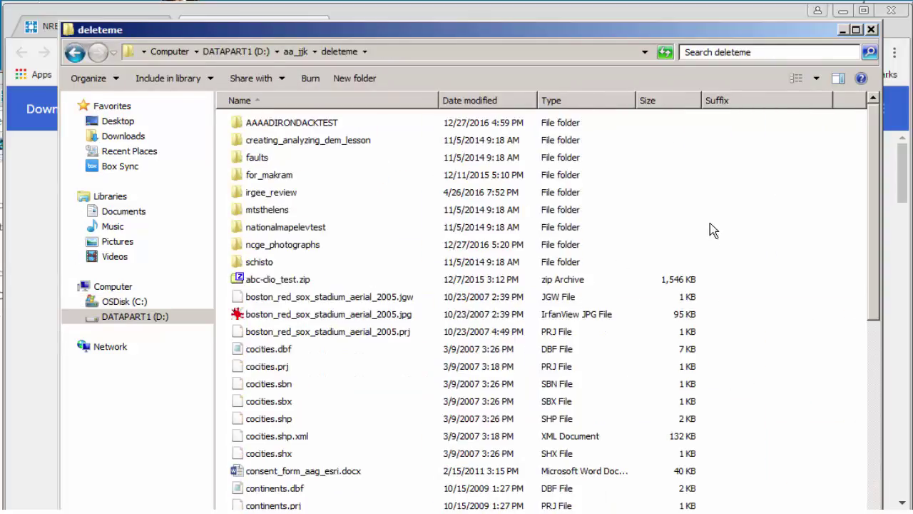
right_click(713, 220)
mouse_move(816, 380)
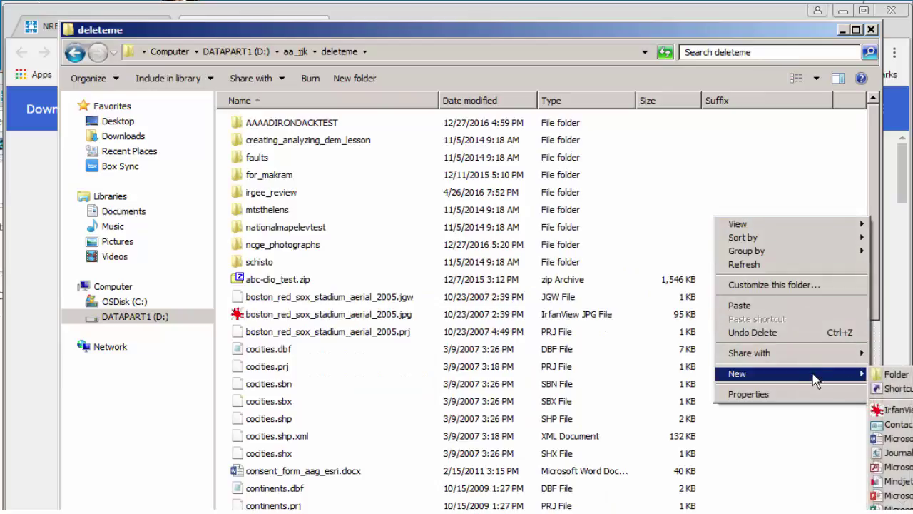
left_click(894, 376)
type("coloradowinddata")
key("Return")
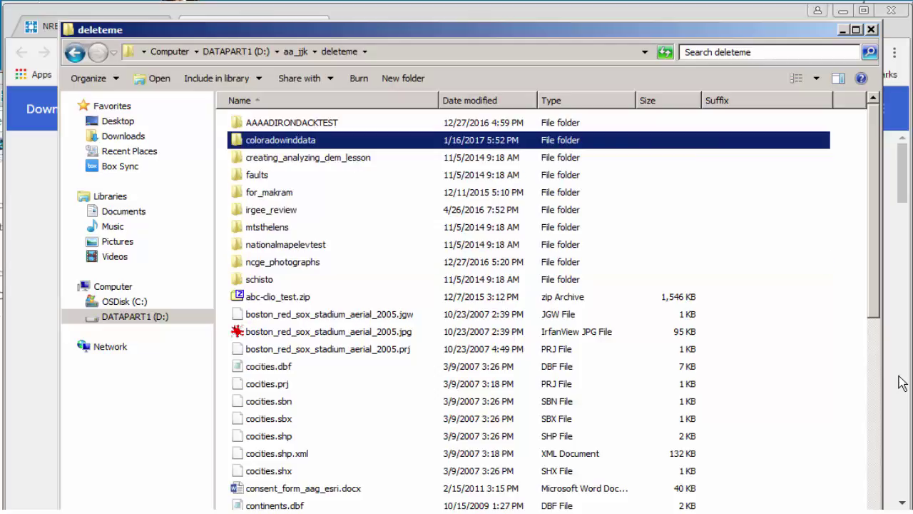
Paste Colorado_Wind_50m.zip into the coloradowinddata folder
double_click(304, 141)
right_click(304, 141)
left_click(368, 234)
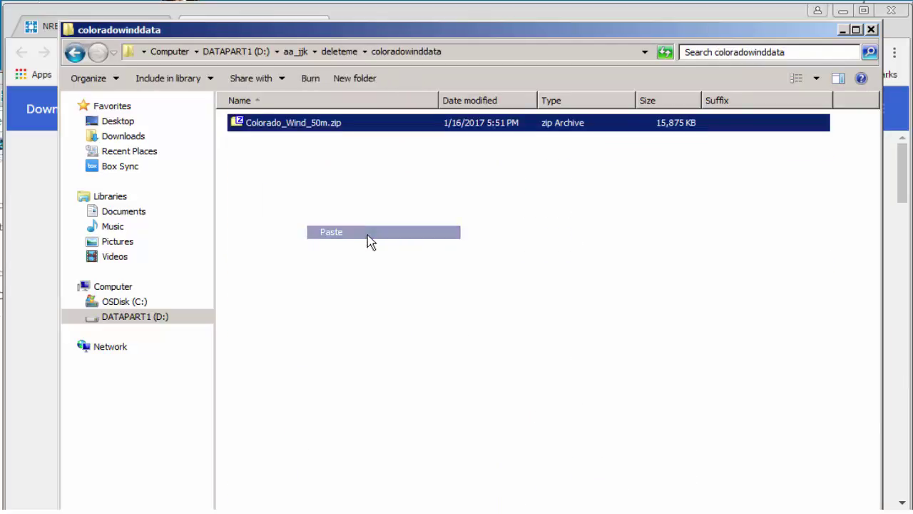
Extract Colorado_Wind_50m.zip here with 7-Zip and open the nested Colorado_Wind_High_resolution folder
right_click(311, 126)
mouse_move(396, 155)
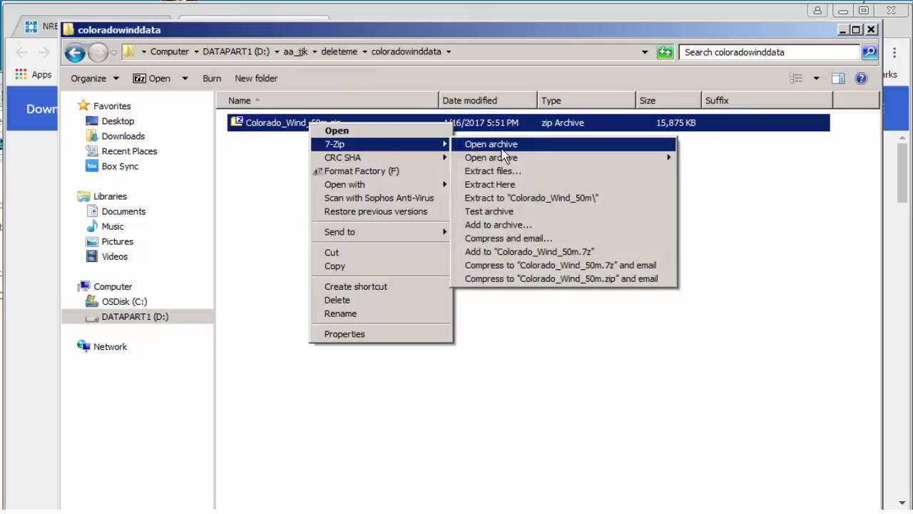
left_click(509, 186)
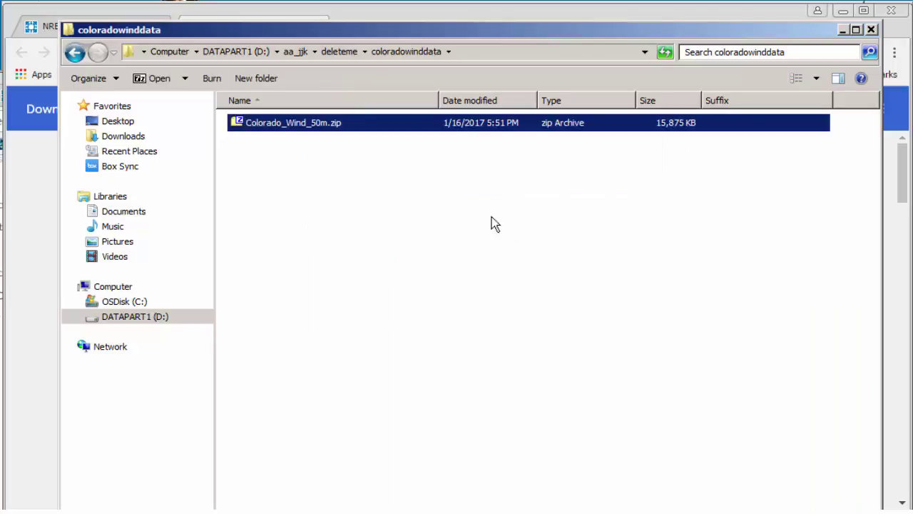
double_click(278, 124)
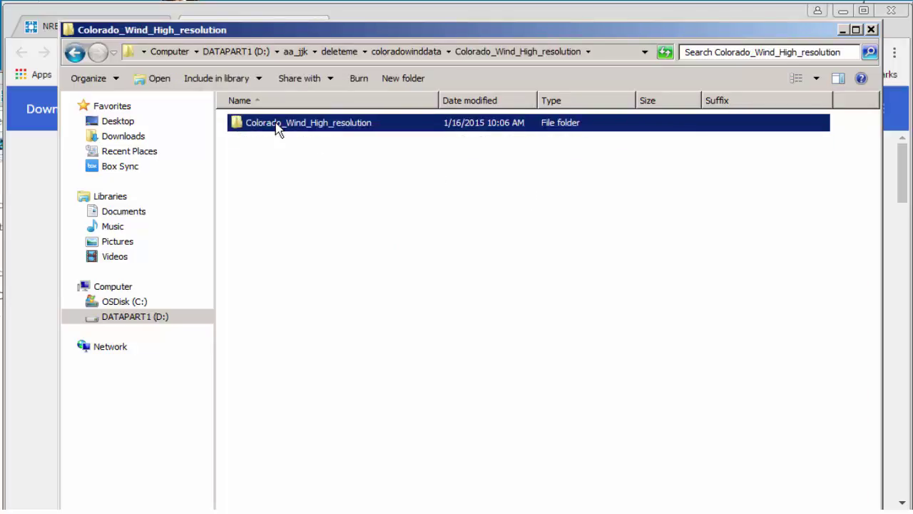
double_click(278, 124)
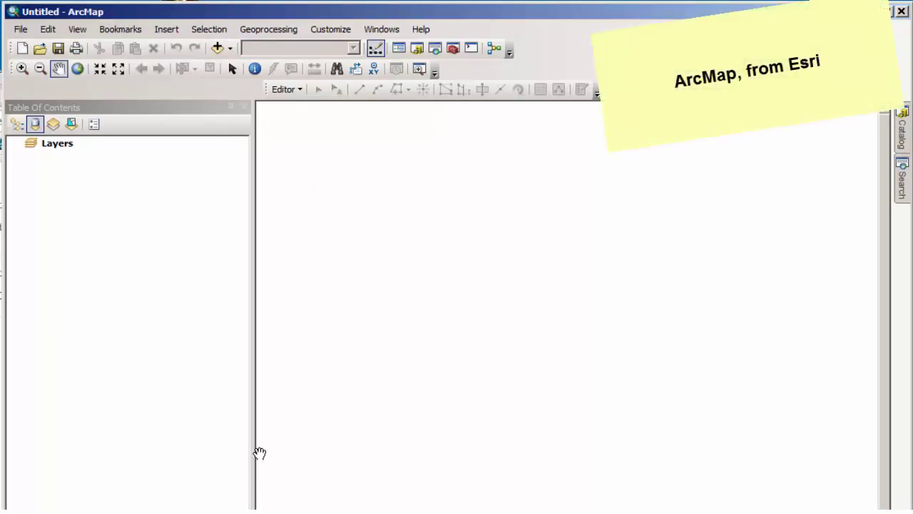
Add Colorado_50mWind.shp from D:\aa_jjk\deleteme\coloradowinddata\Colorado_Wind_High_resolution to the map
left_click(222, 50)
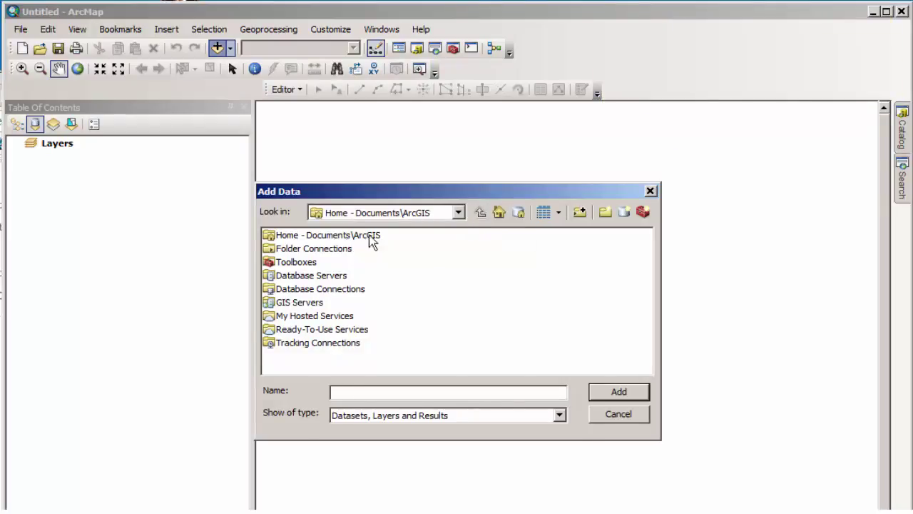
left_click(386, 212)
left_click(347, 292)
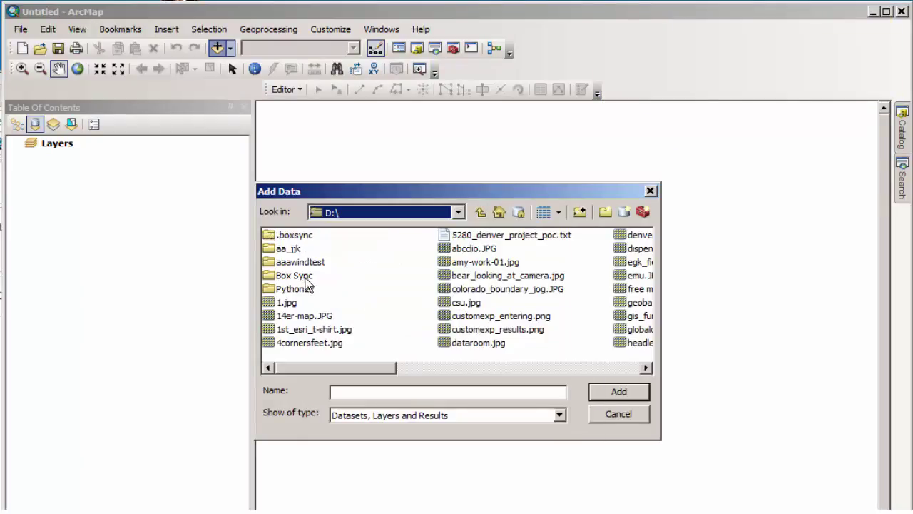
double_click(290, 251)
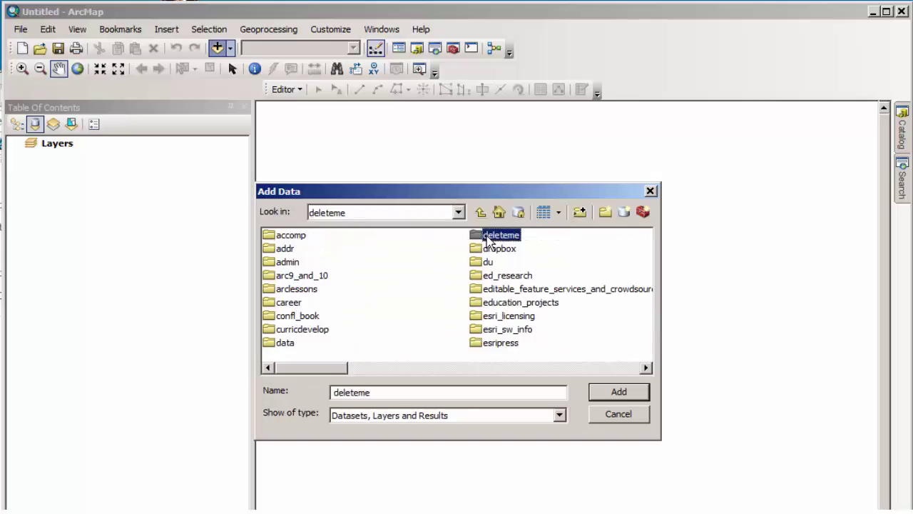
double_click(486, 238)
double_click(311, 249)
double_click(316, 238)
double_click(317, 238)
left_click(357, 263)
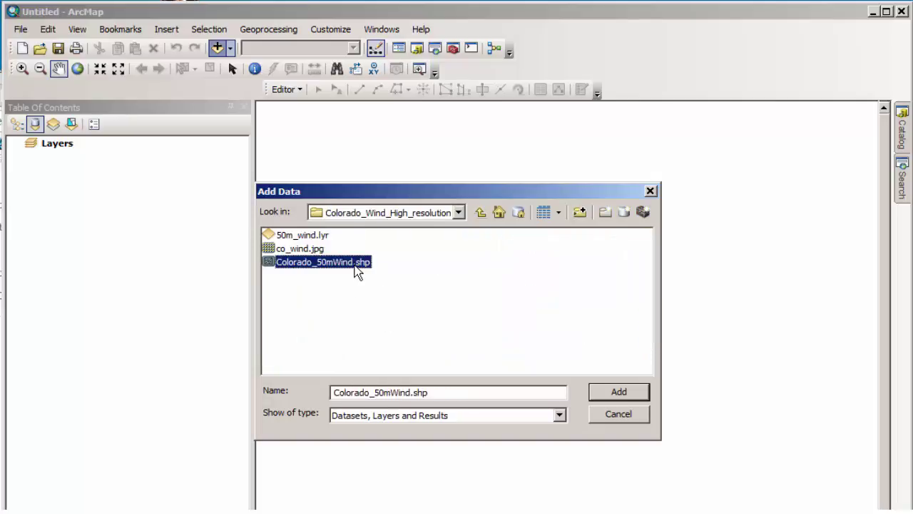
left_click(611, 396)
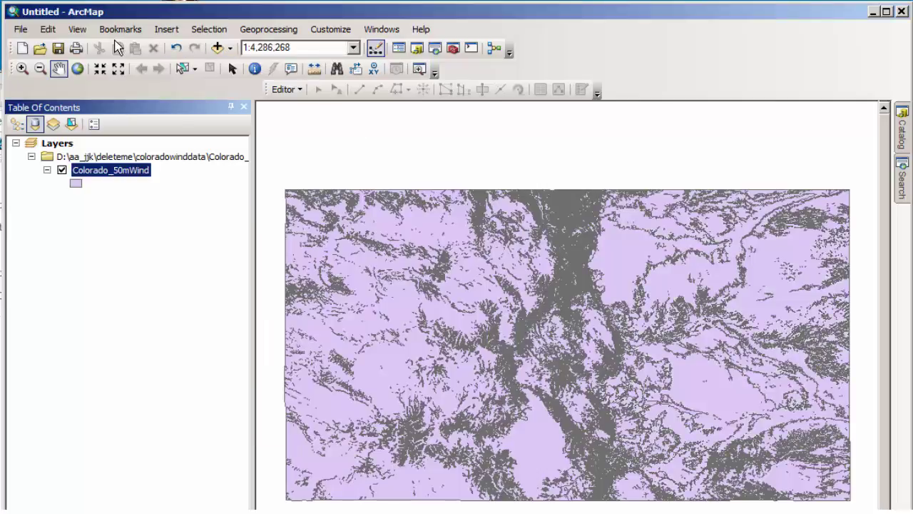
Check the data frame's GCS WGS 1984 coordinate system, then search the catalog for 'project'
left_click(77, 30)
left_click(94, 212)
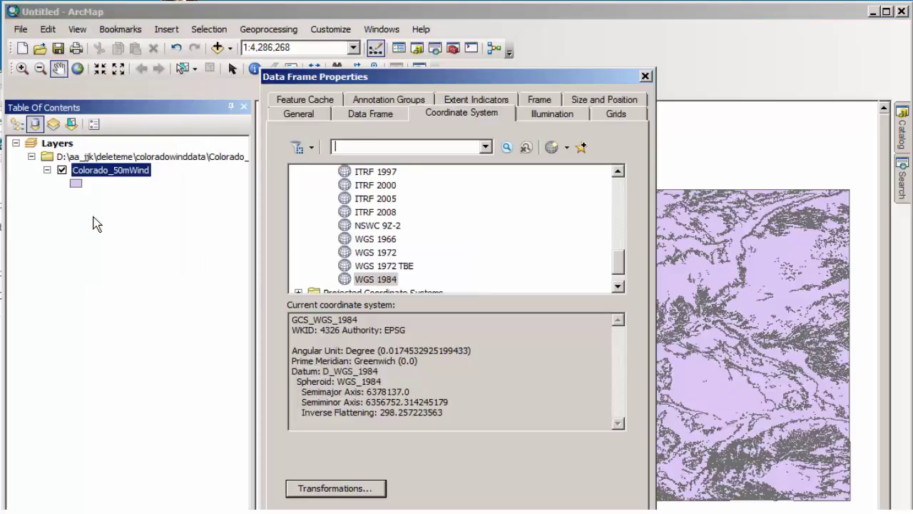
mouse_move(618, 263)
left_mouse_down()
mouse_move(626, 199)
mouse_move(622, 269)
left_mouse_up()
key("Return")
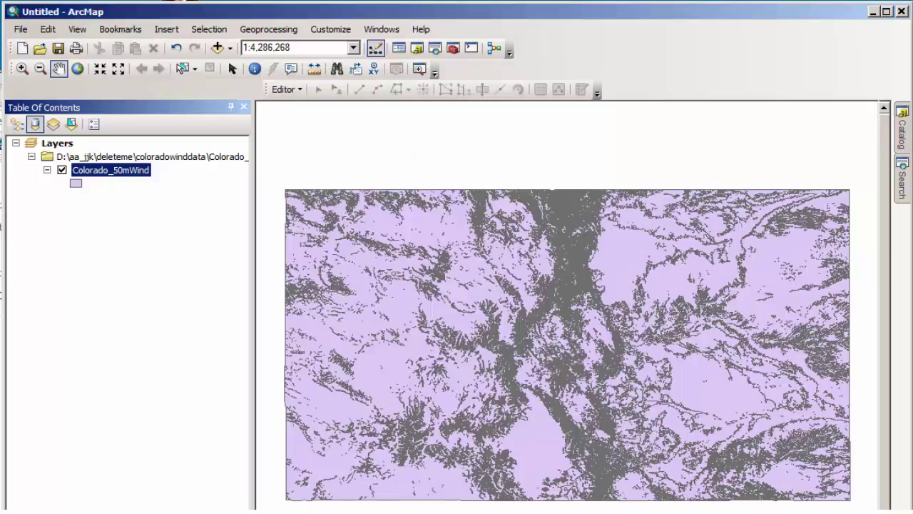
left_click(901, 145)
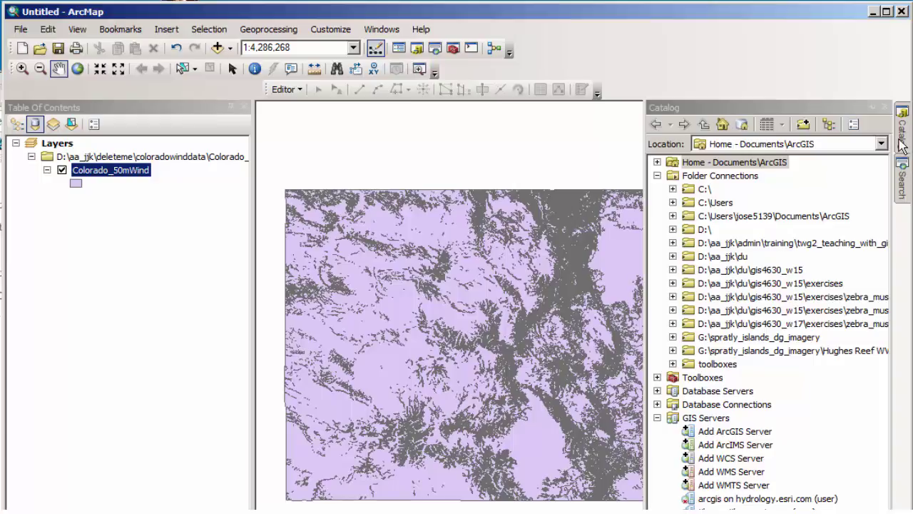
left_click(902, 171)
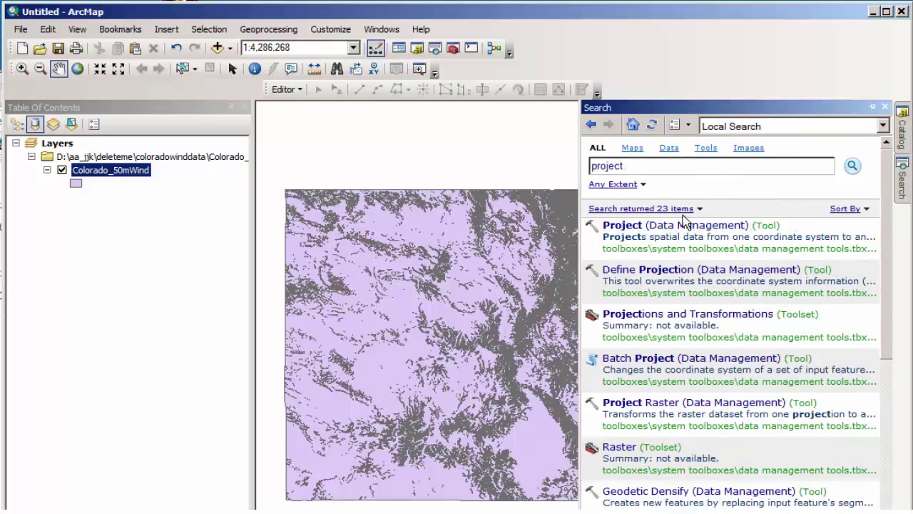
Set Project input to Colorado_50mWind and output to colorado_50mwind_utm13.shp in Colorado_Wind_High_resolution
left_click(687, 224)
left_click(658, 143)
left_click(334, 157)
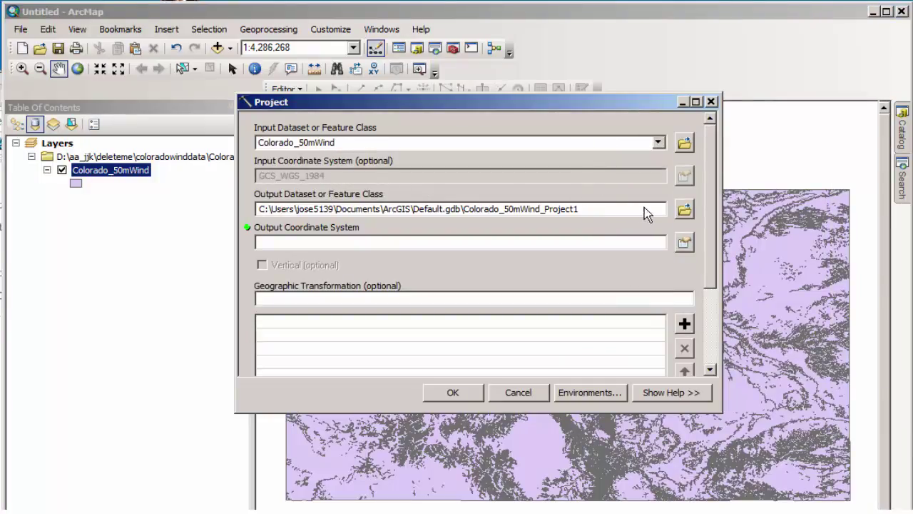
left_click(683, 211)
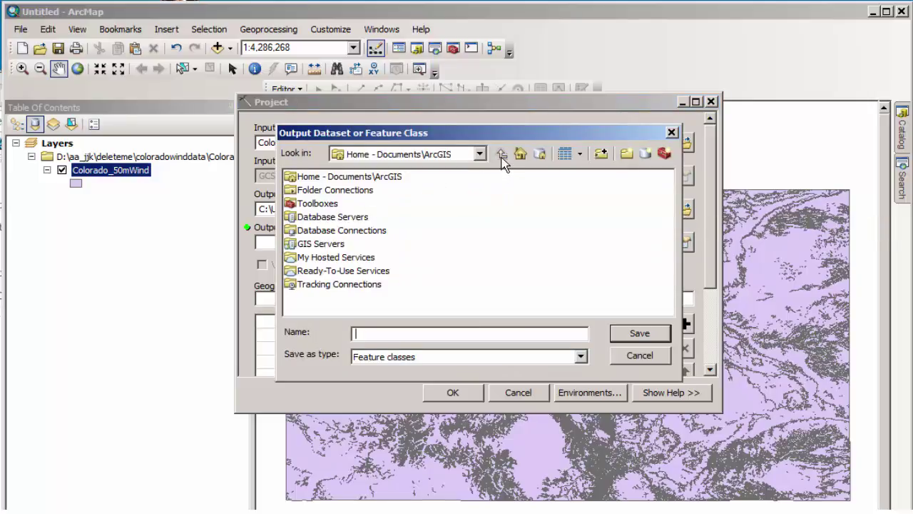
left_click(485, 154)
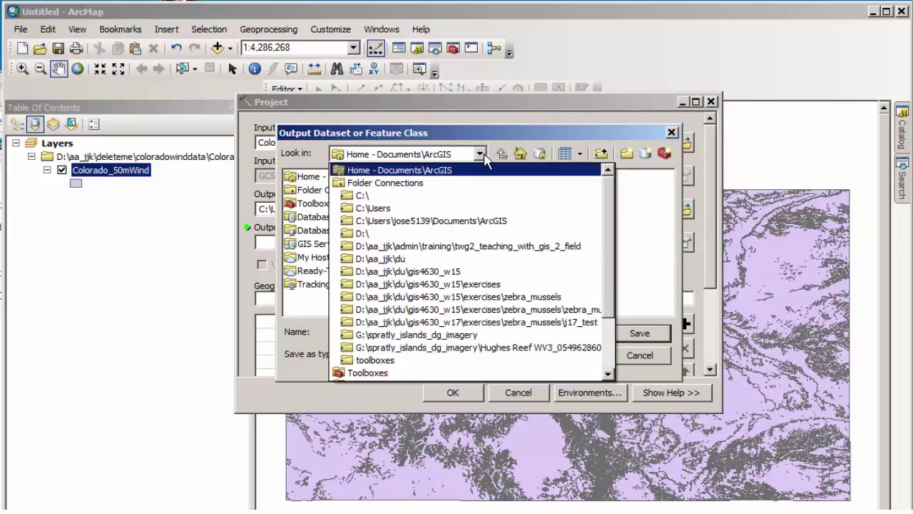
left_click(363, 235)
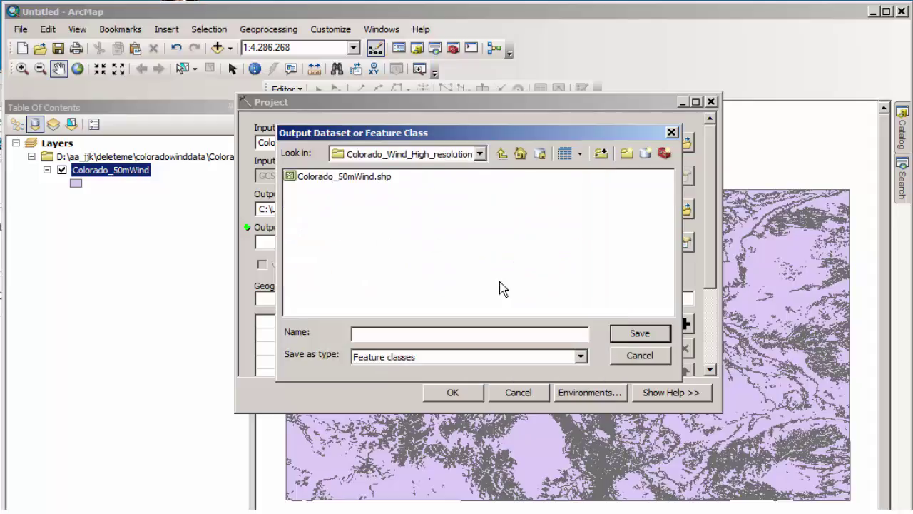
left_click(585, 332)
type("colorado_50m")
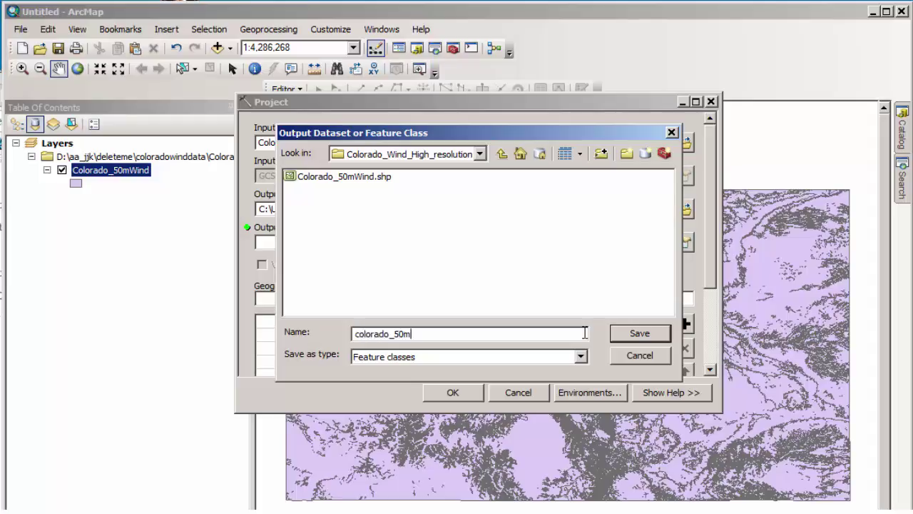
type("wind_utm13")
type(".sh")
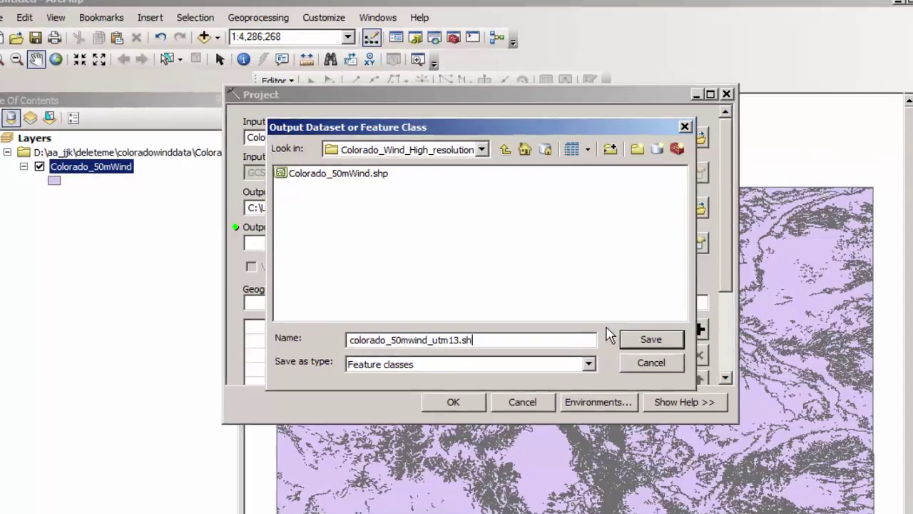
type("p")
left_click(650, 344)
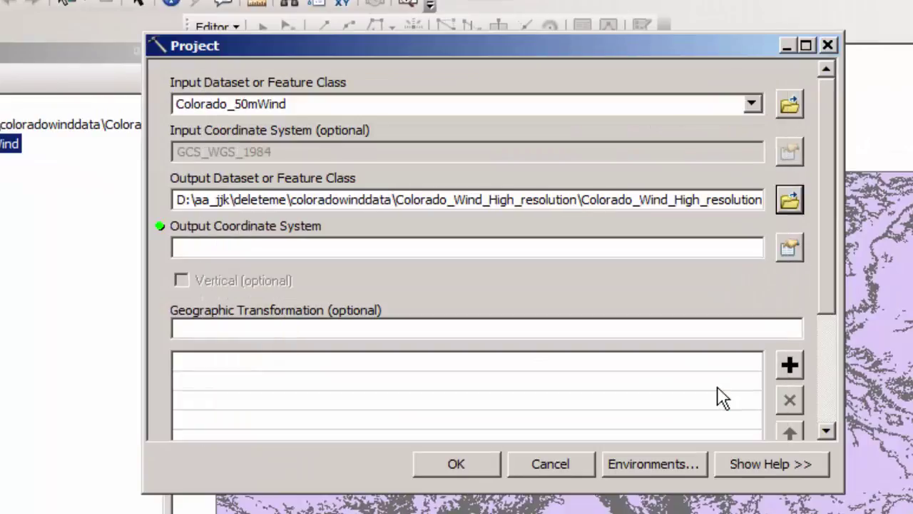
Set the output coordinate system to Projected > UTM > NAD 1983 UTM Zone 13N
left_click(789, 249)
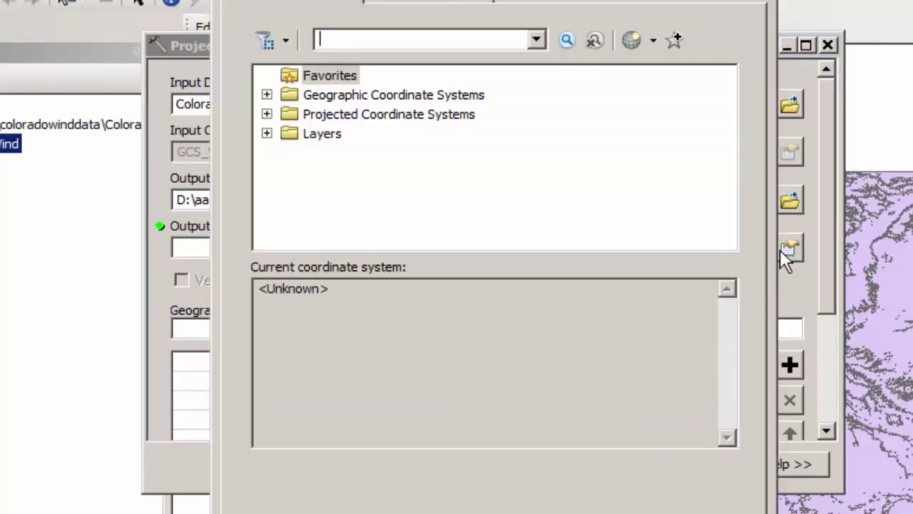
double_click(326, 119)
scroll(429, 212, "down", 2)
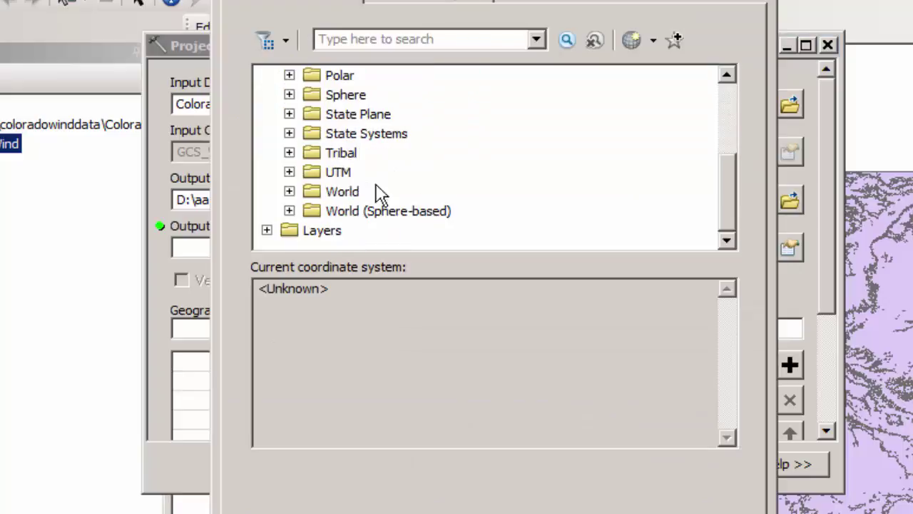
double_click(344, 173)
scroll(402, 182, "down", 2)
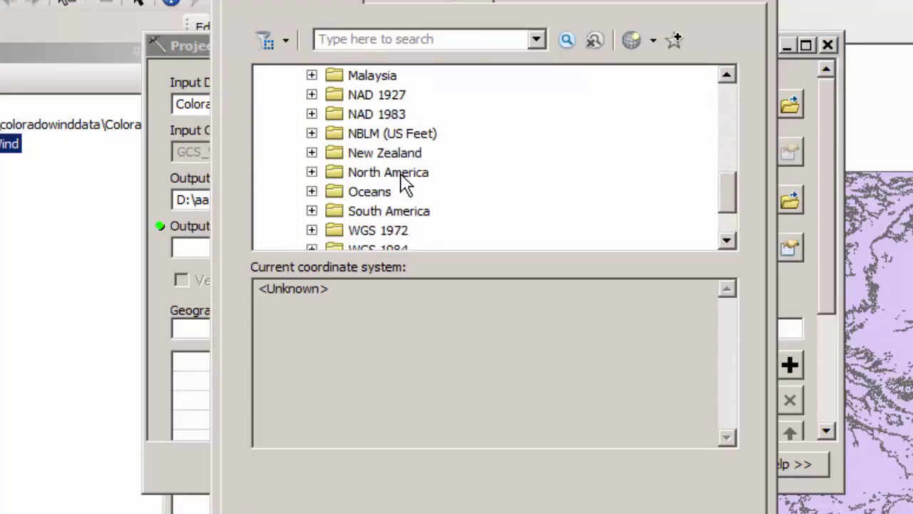
double_click(376, 114)
scroll(464, 178, "down", 3)
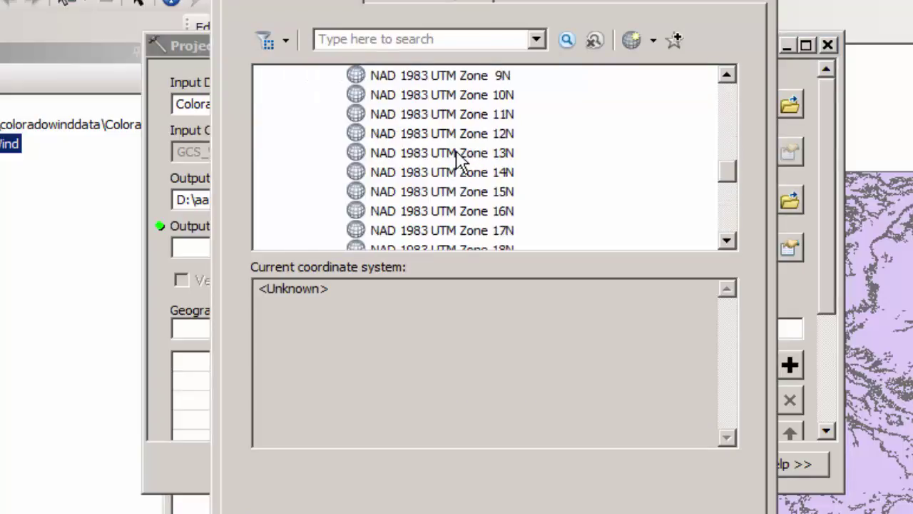
double_click(461, 154)
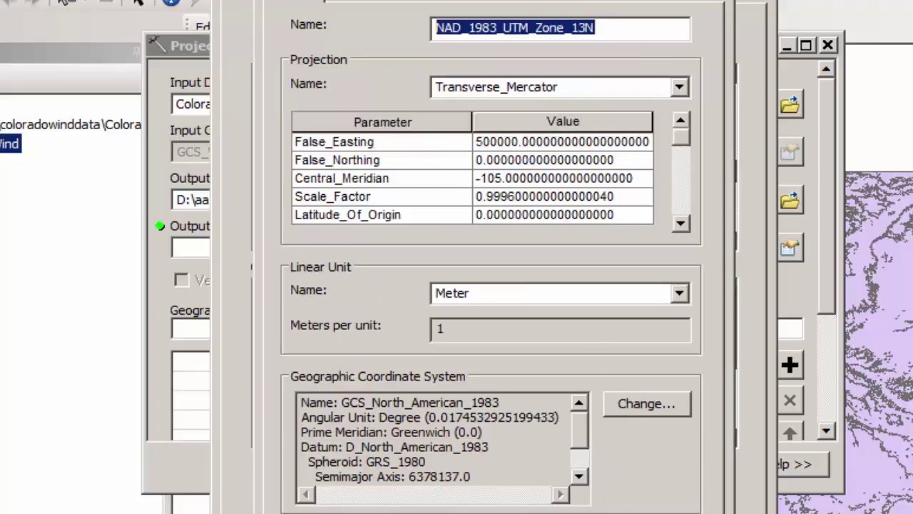
key("Return")
key("Return")
left_click(562, 201)
Run the projection using the WGS_1984_(ITRF00)_To_NAD_1983 transformation
key("End")
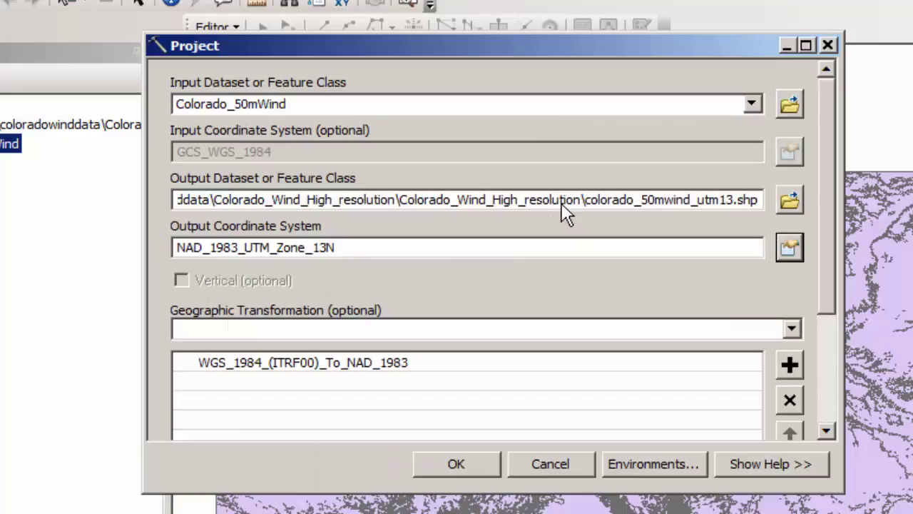
left_click(328, 368)
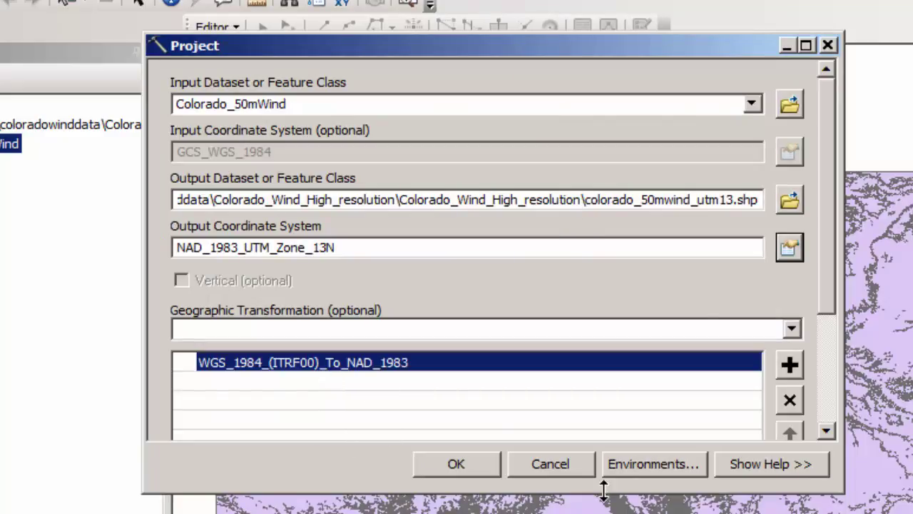
left_click(476, 463)
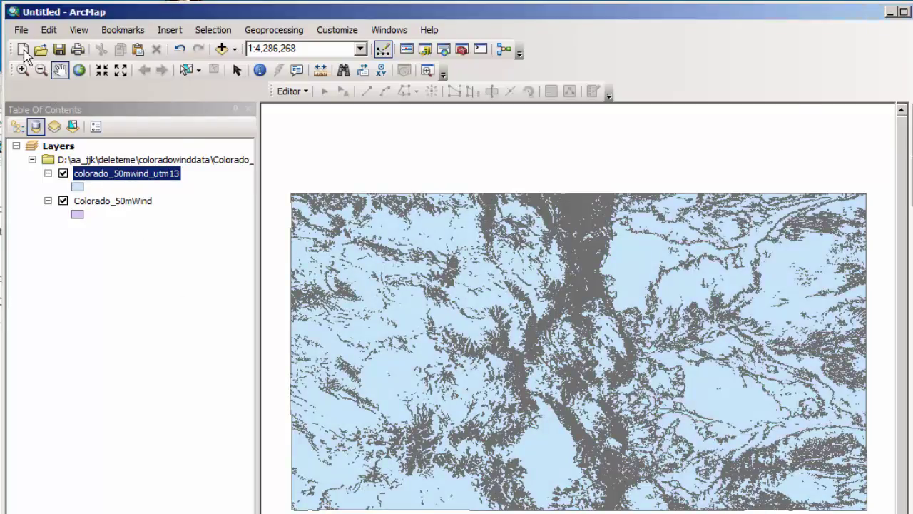
Start a new blank map without saving changes to the old one
left_click(24, 50)
left_click(687, 507)
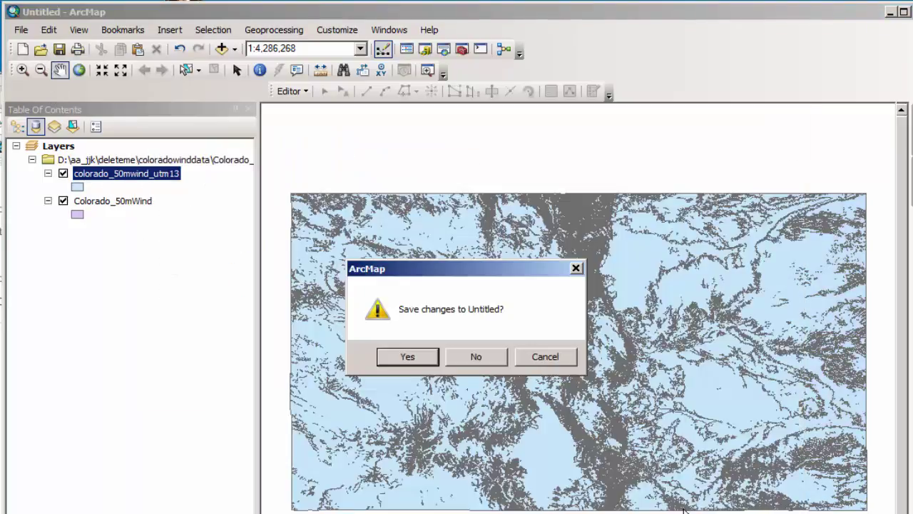
left_click(473, 361)
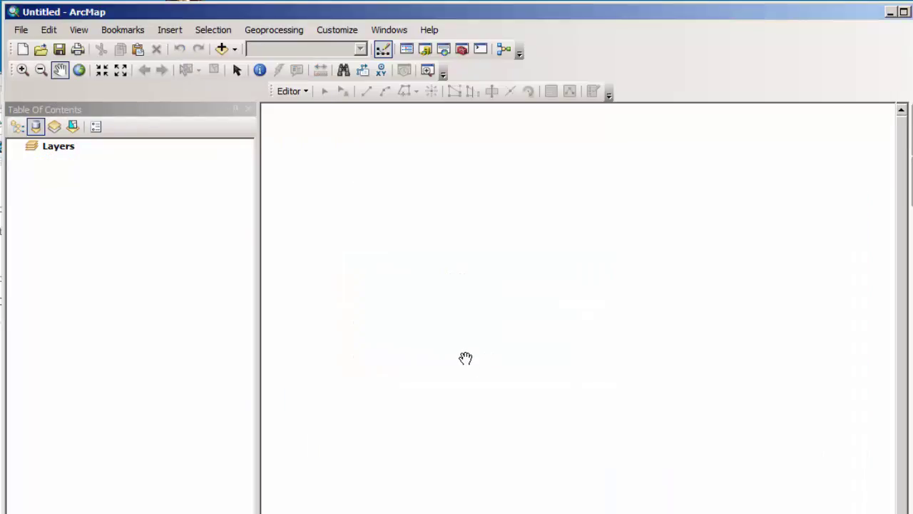
Add colorado_50mwind_utm13.shp to the new map
left_click(221, 50)
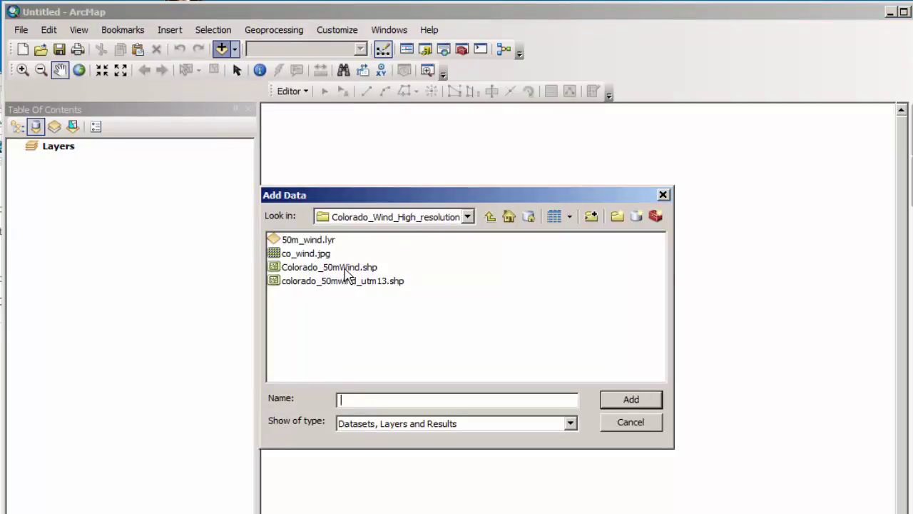
left_click(349, 283)
left_click(603, 401)
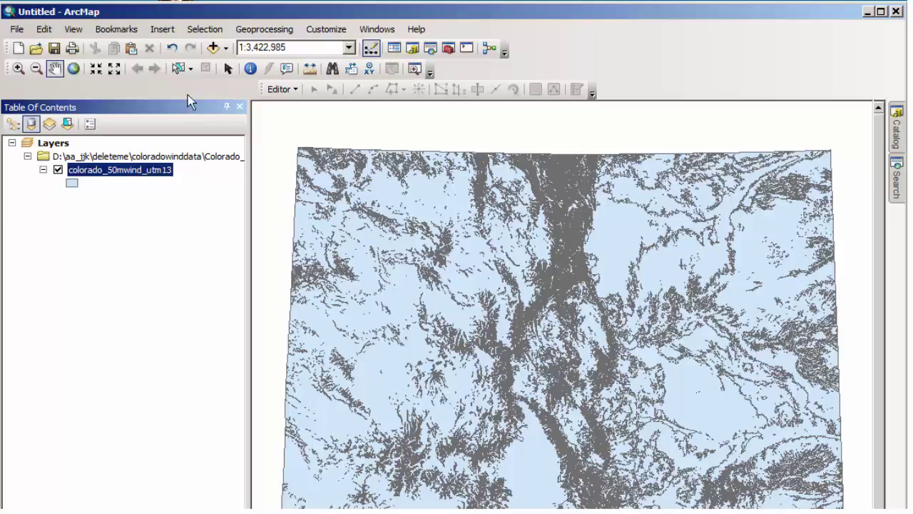
left_click(73, 29)
Symbolize the layer with graduated colours by the WPC field in seven classes
left_click(117, 211)
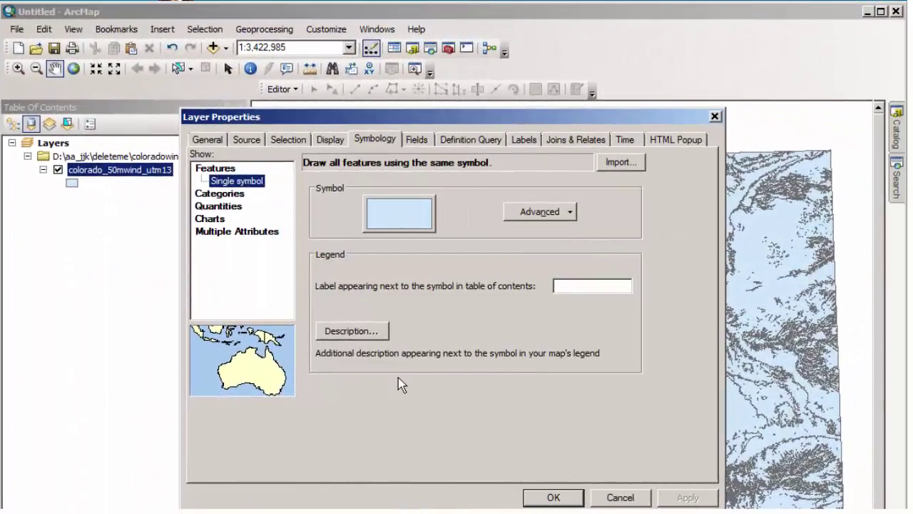
left_click(224, 208)
left_click(410, 202)
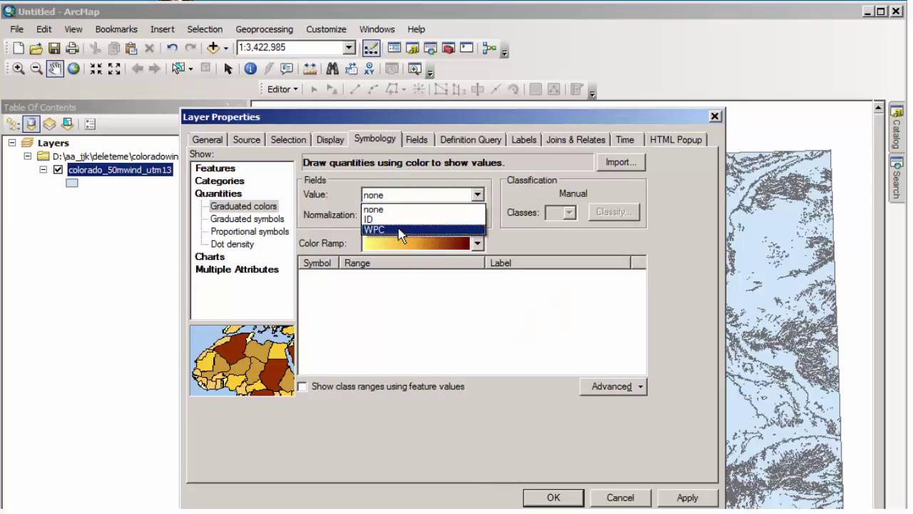
left_click(400, 230)
left_click(729, 450)
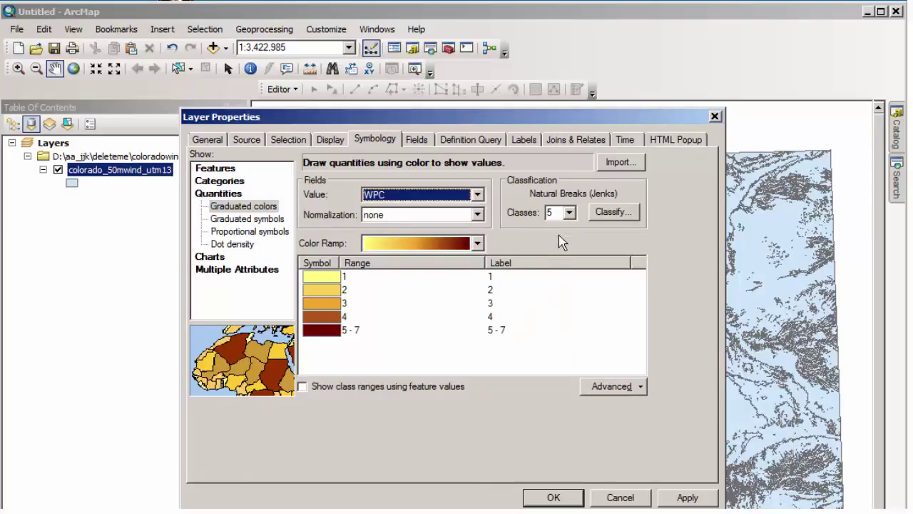
left_click(569, 212)
left_click(557, 282)
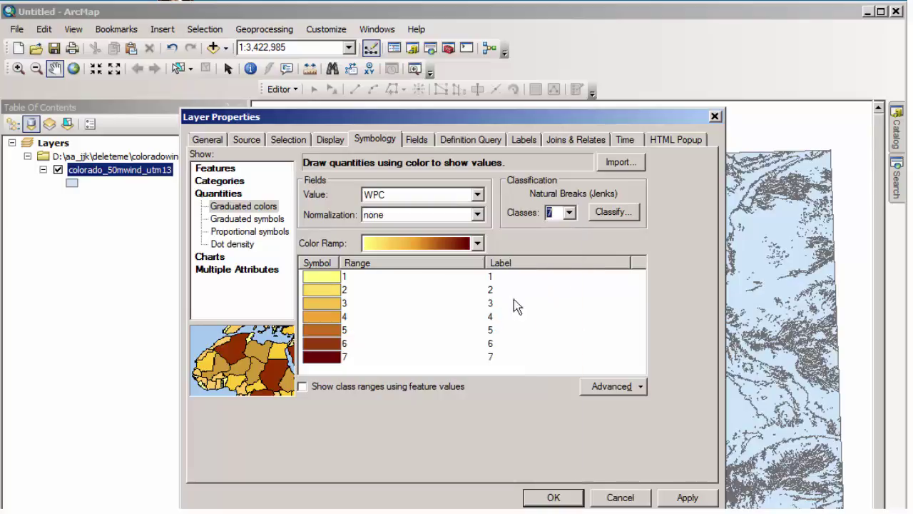
Set the outline width to 0 for WPC class symbols 1 through 3
double_click(327, 278)
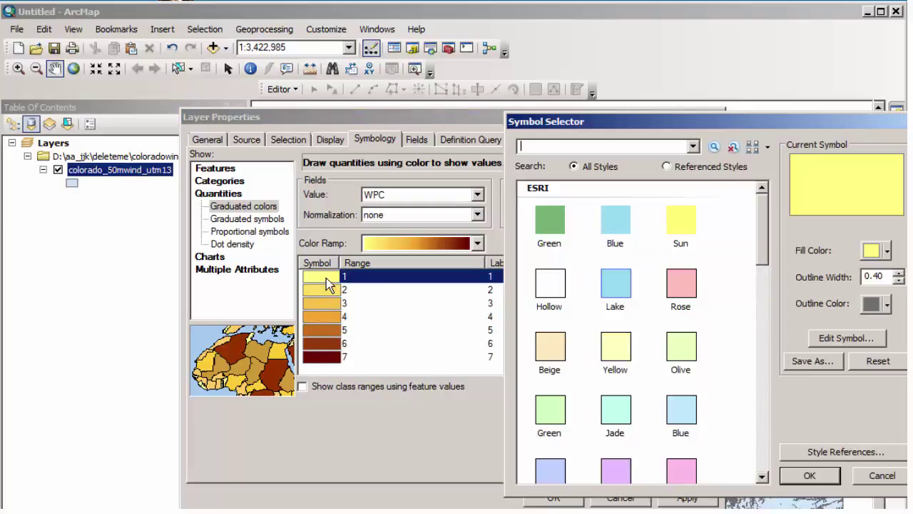
left_click(899, 280)
left_click(809, 476)
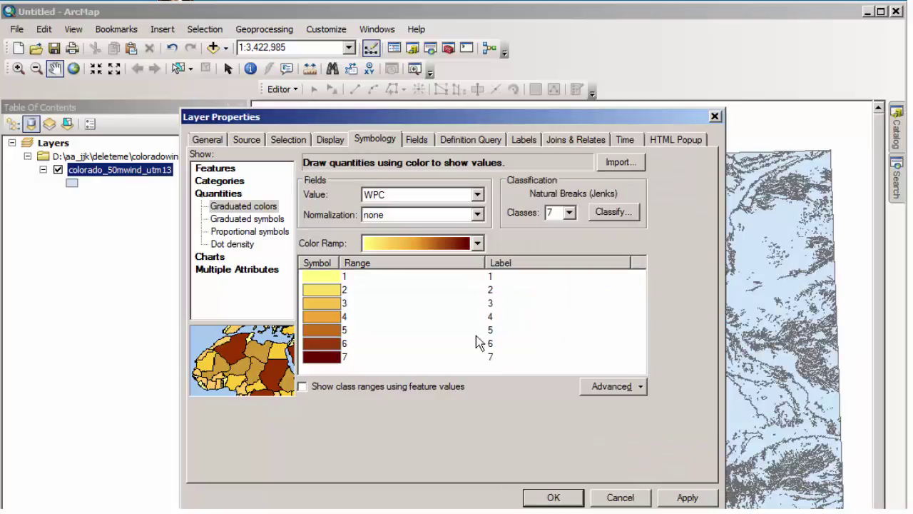
double_click(334, 291)
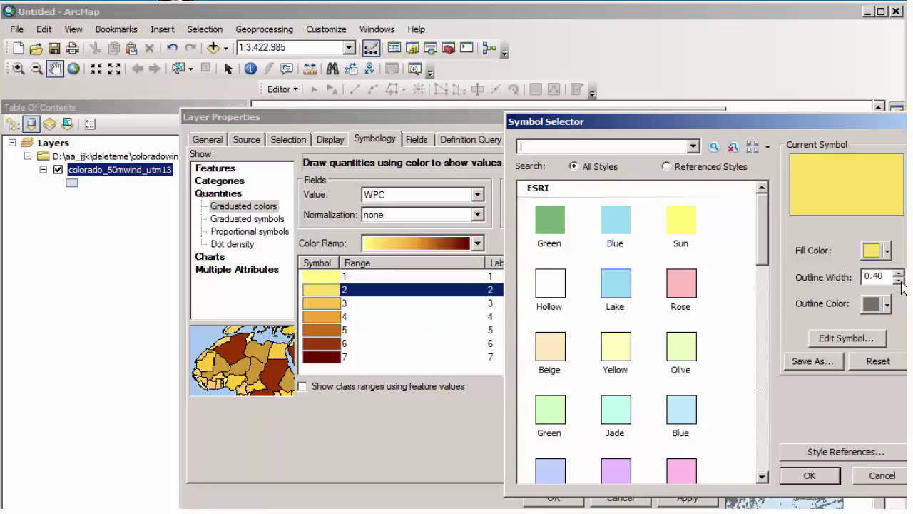
left_click(899, 281)
left_click(808, 476)
left_click(330, 306)
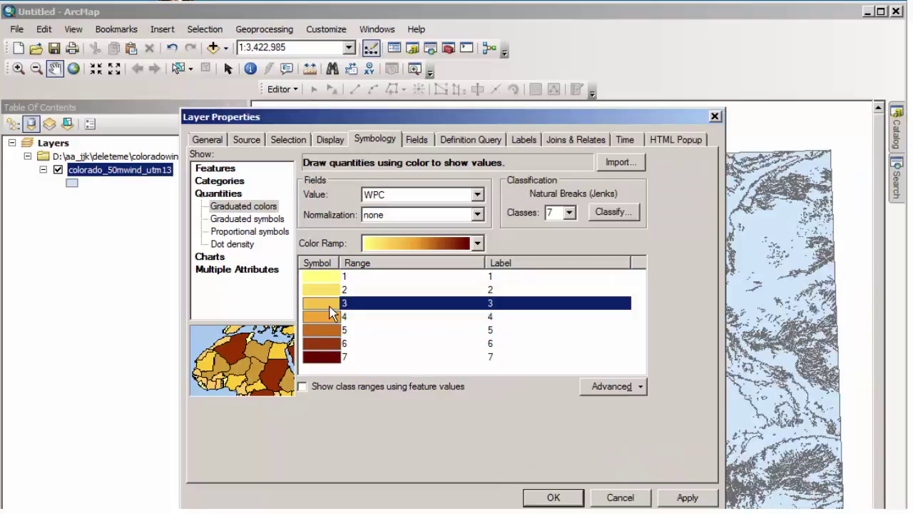
double_click(330, 306)
left_click(809, 476)
Set outline width 0 for WPC classes 4 through 6 and apply the symbology
double_click(312, 316)
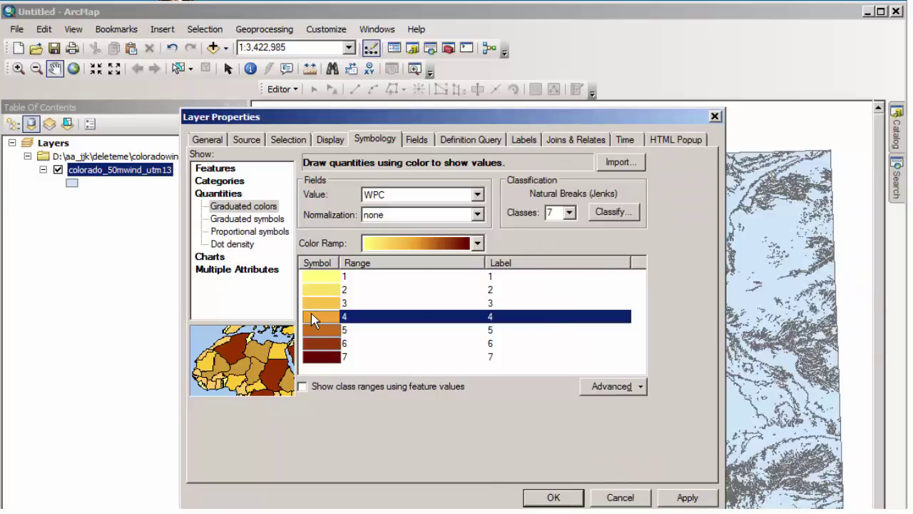
left_click(899, 281)
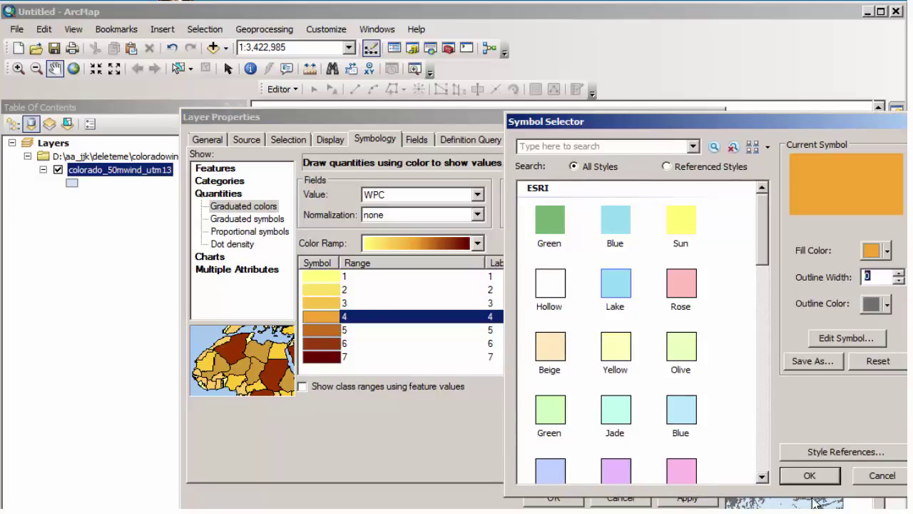
left_click(809, 476)
double_click(322, 330)
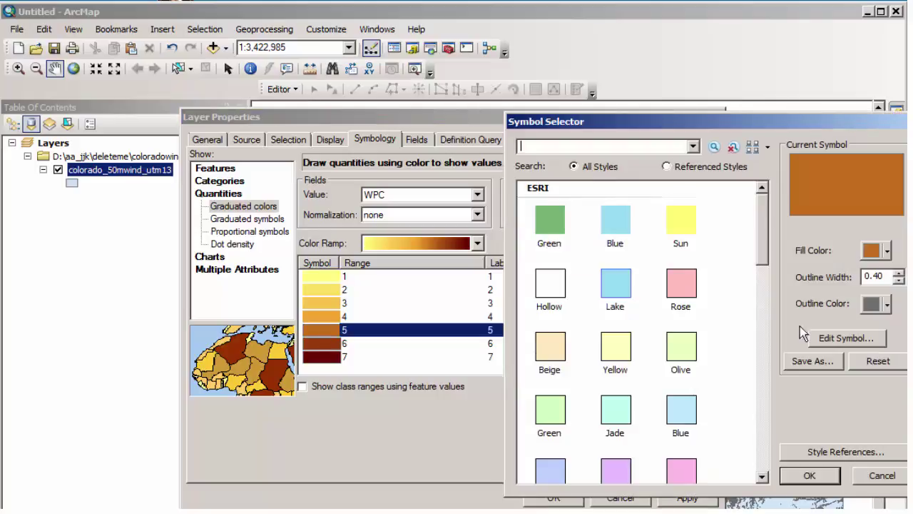
left_click(900, 281)
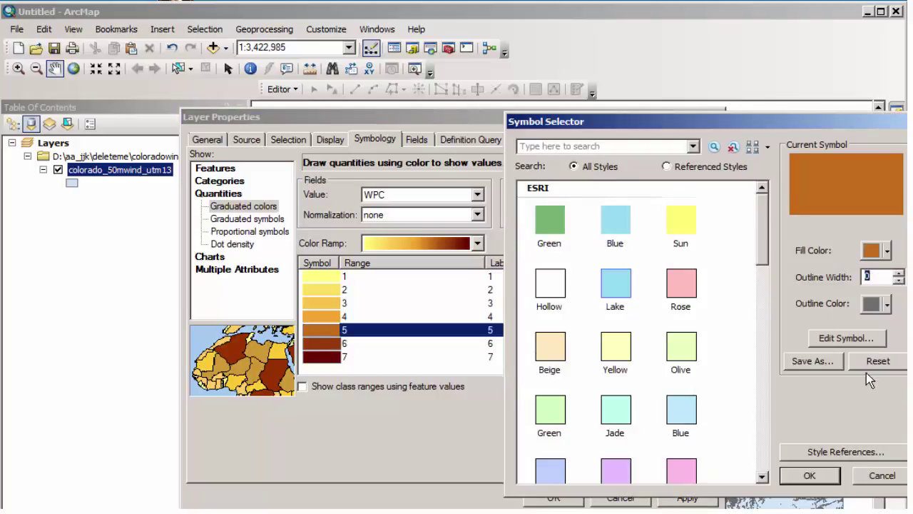
left_click(814, 475)
double_click(317, 345)
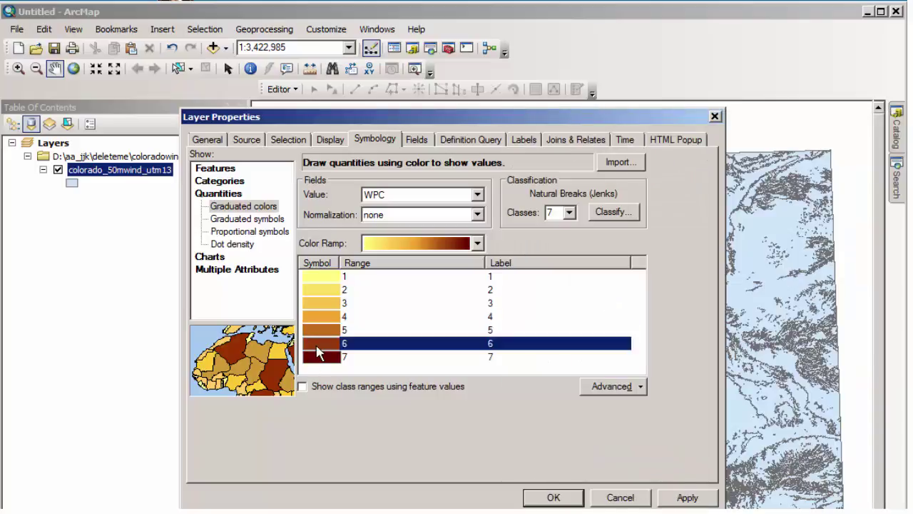
left_click(899, 282)
left_click(814, 475)
key("Return")
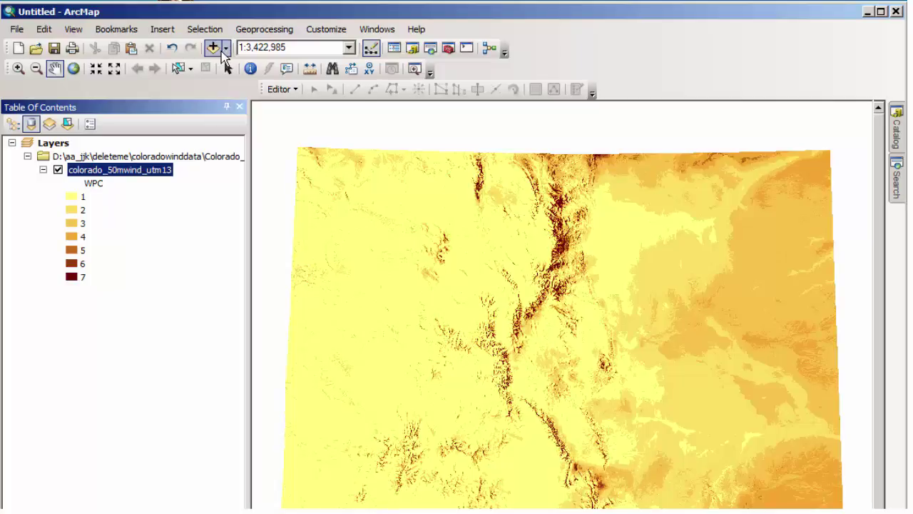
Add the National Geographic World Map basemap beneath the colorado_50mwind_utm13 layer
left_click(225, 47)
left_click(248, 85)
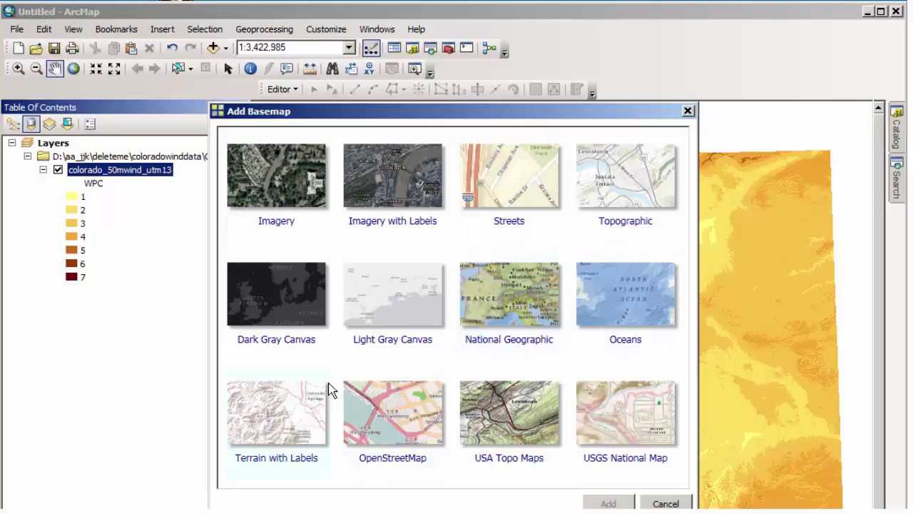
left_click(517, 327)
left_click(608, 503)
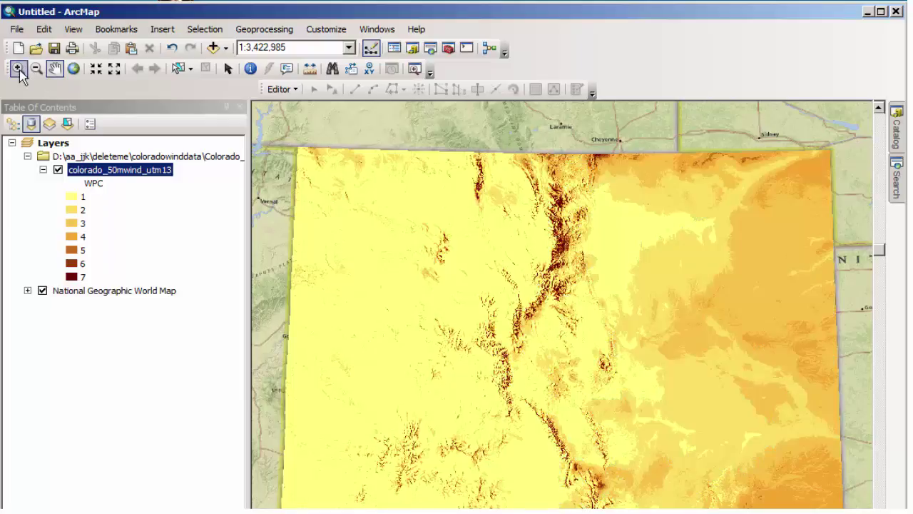
Zoom in around Boulder and Longmont and give colorado_50mwind_utm13 50% display transparency
left_click(19, 68)
left_click_drag(628, 217, 578, 269)
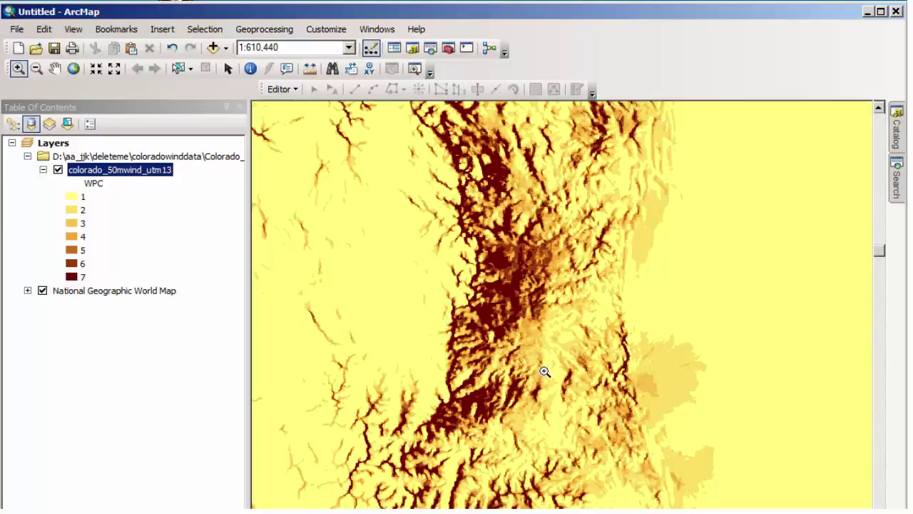
right_click(116, 170)
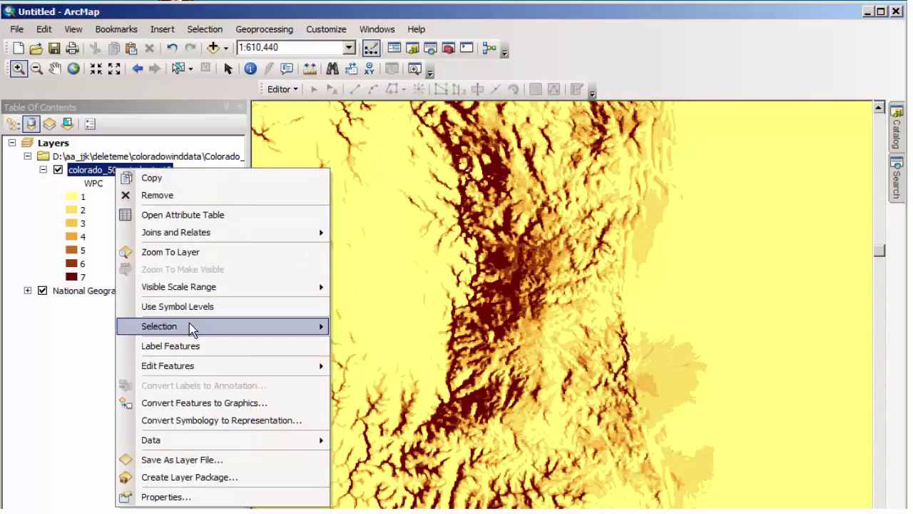
mouse_move(192, 330)
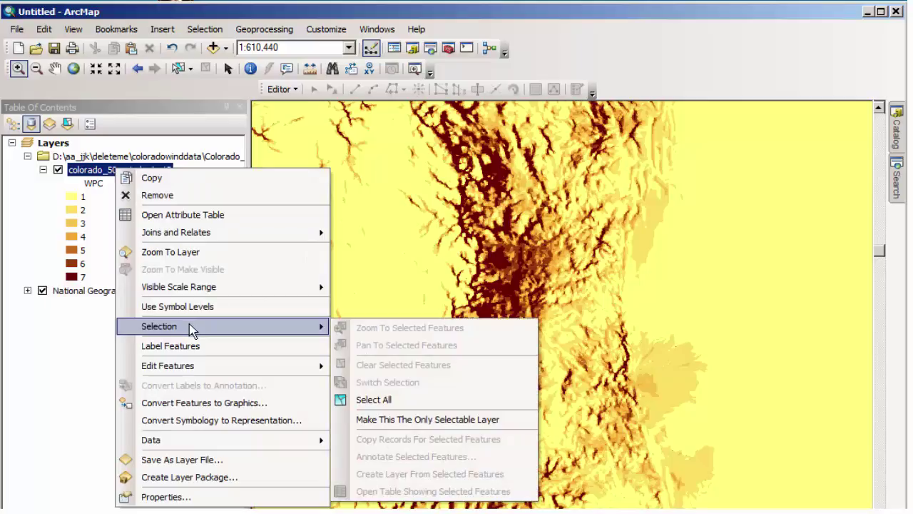
left_click(185, 497)
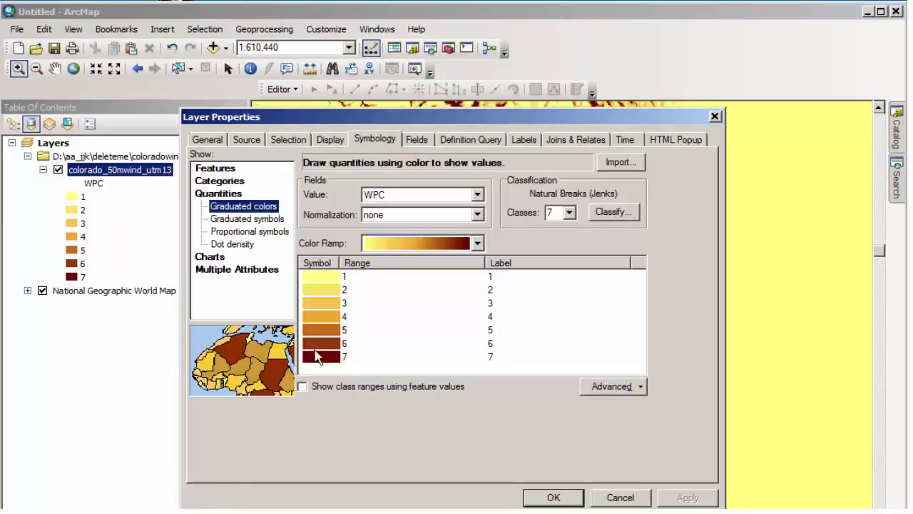
left_click(325, 141)
left_click(344, 174)
type("3")
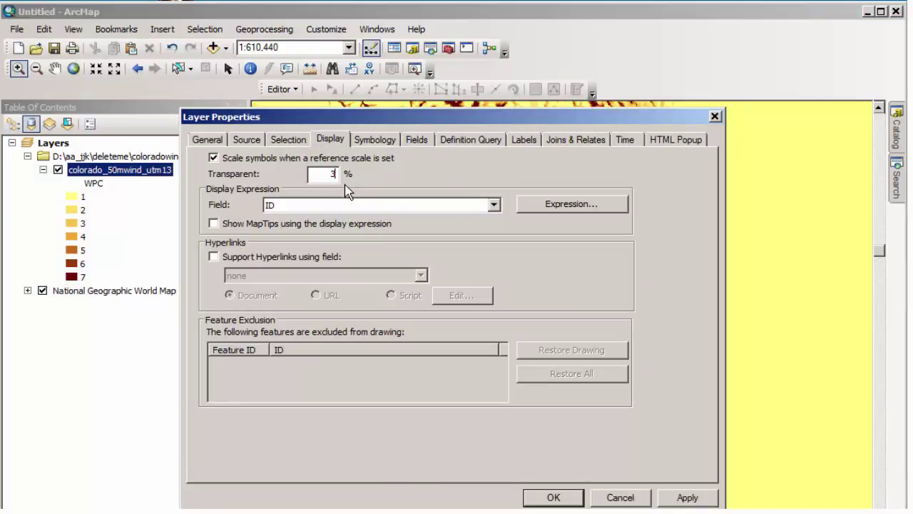
type("0")
left_click(573, 497)
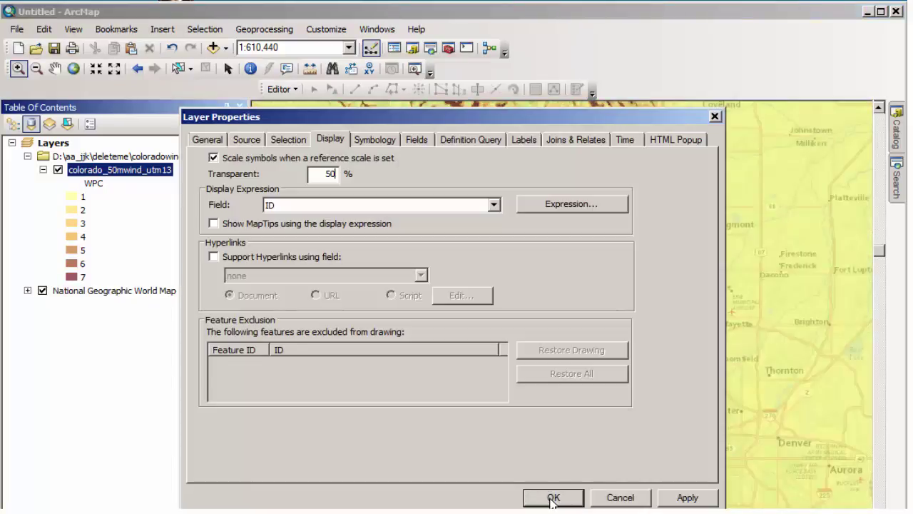
left_click(550, 497)
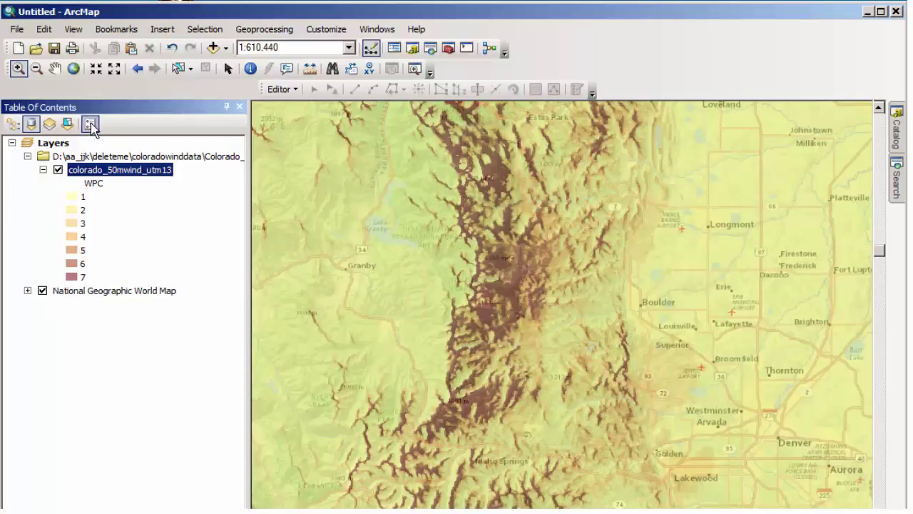
Identify several wind polygons, including a WPC 6 one, then close the results
left_click(250, 68)
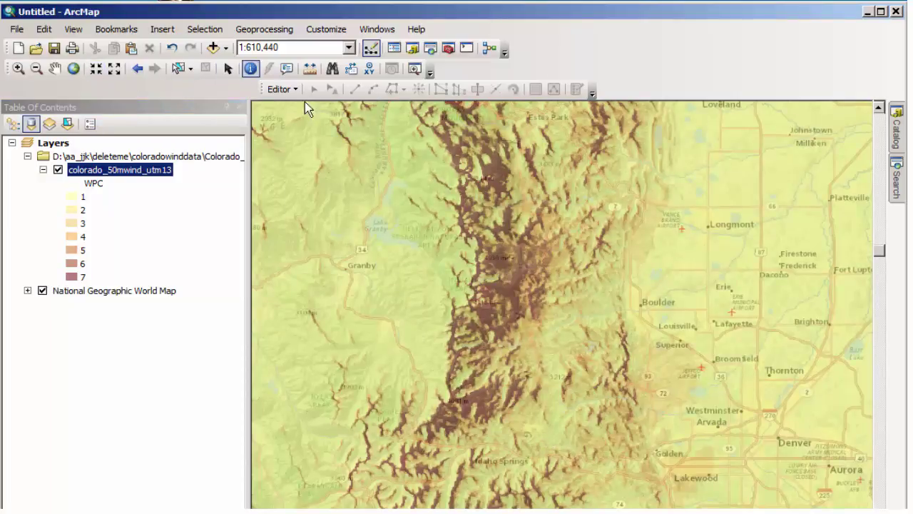
left_click(554, 307)
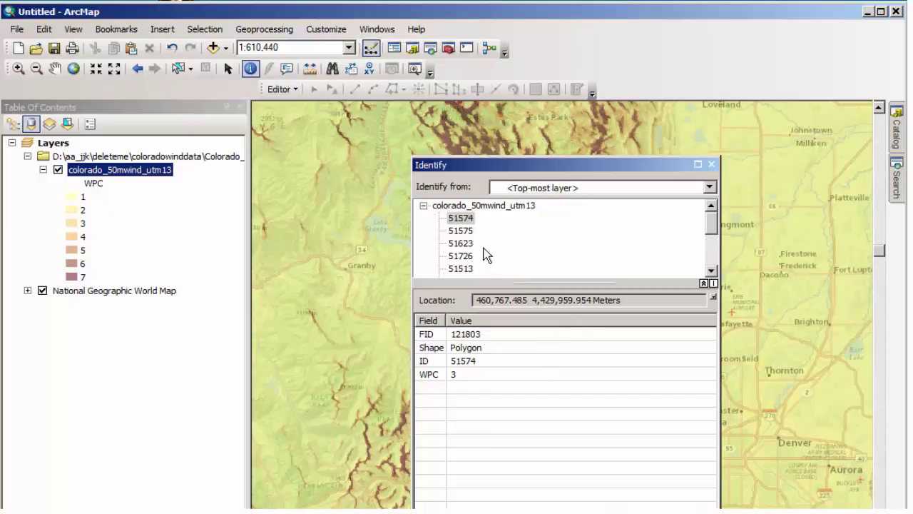
left_click(460, 230)
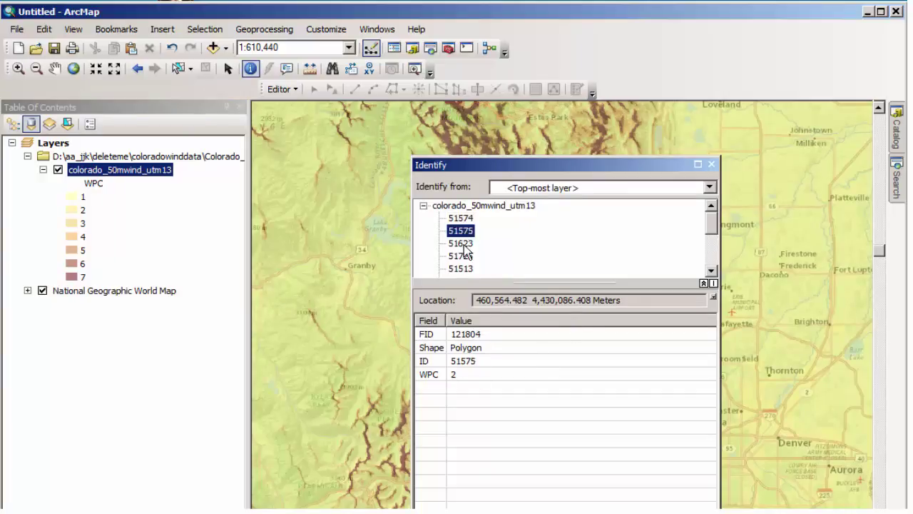
left_click(461, 243)
left_click(460, 255)
left_click(711, 164)
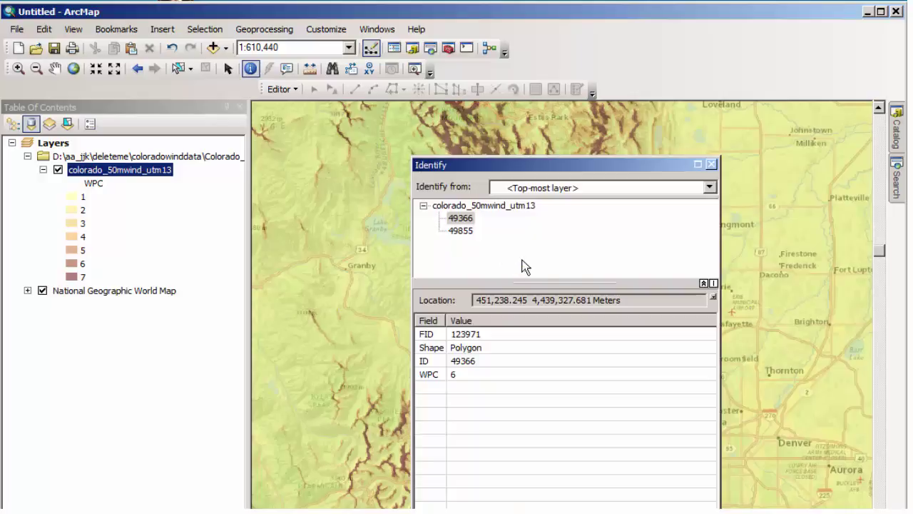
left_click(715, 165)
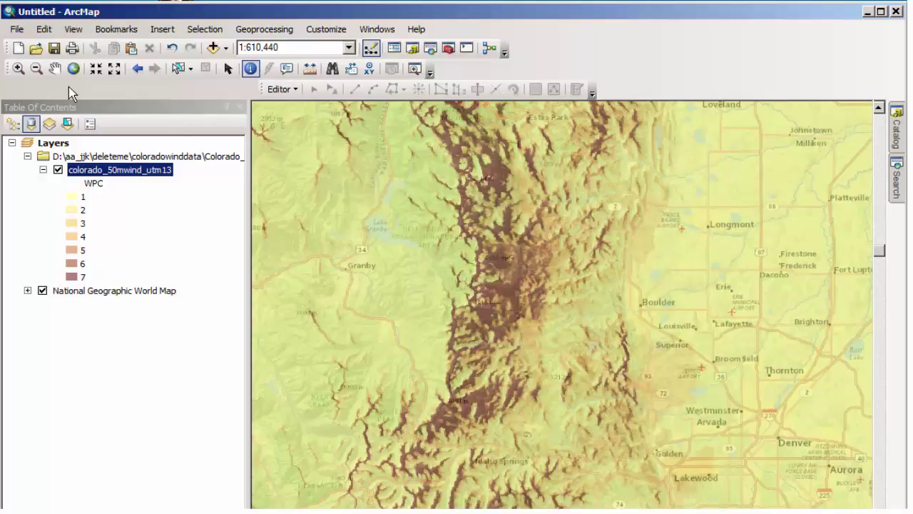
Pan east onto the plains, identify a WPC 4 polygon near Fort Morgan, then dock and close the results
left_click(55, 68)
left_click_drag(611, 326, 473, 366)
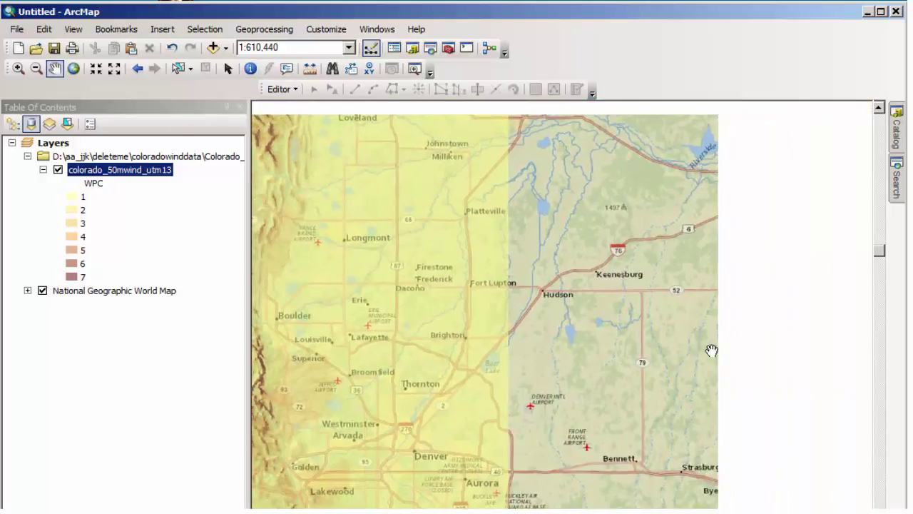
left_click_drag(719, 351, 470, 355)
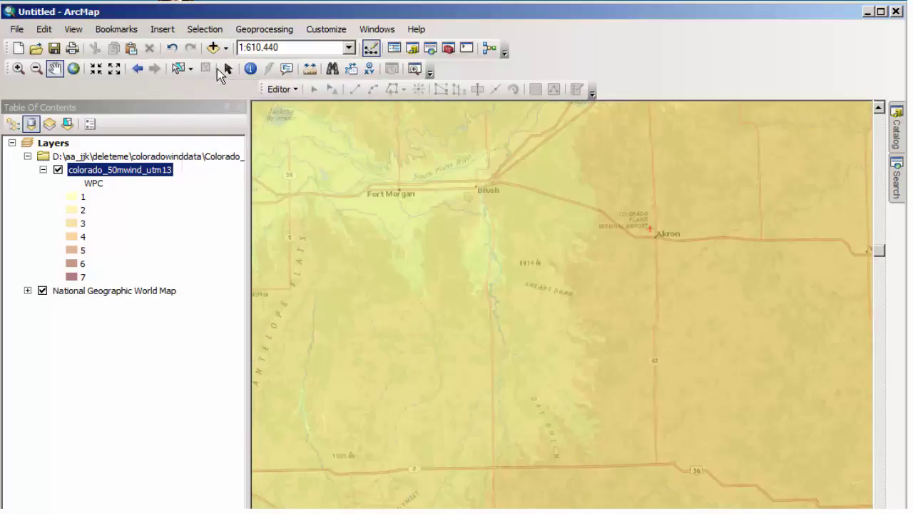
left_click(250, 69)
left_click(827, 367)
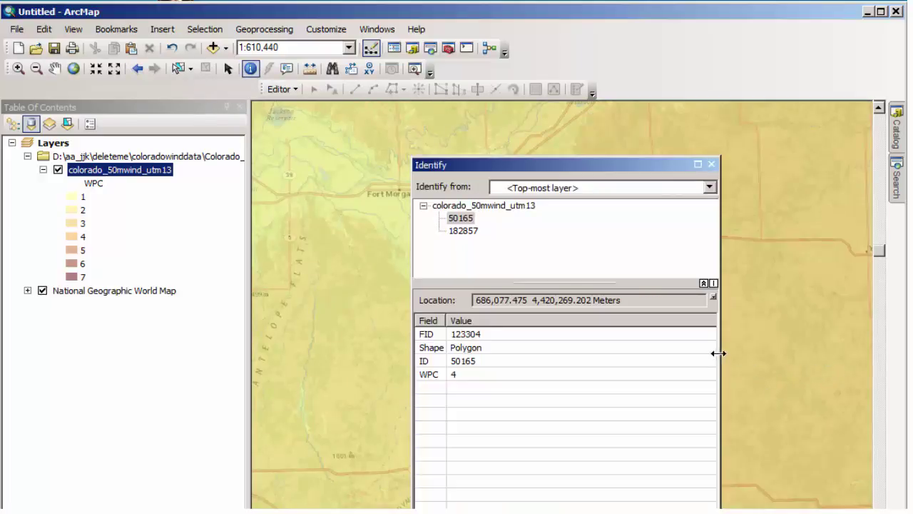
double_click(716, 165)
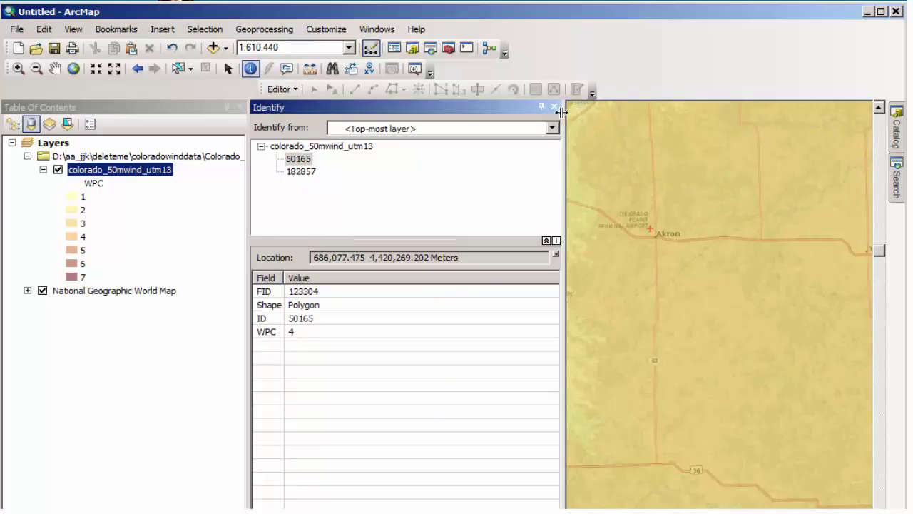
left_click(553, 106)
Zoom out to about 1:1,500,000 to show north-east Colorado over the basemap
scroll(484, 348, "up", 3)
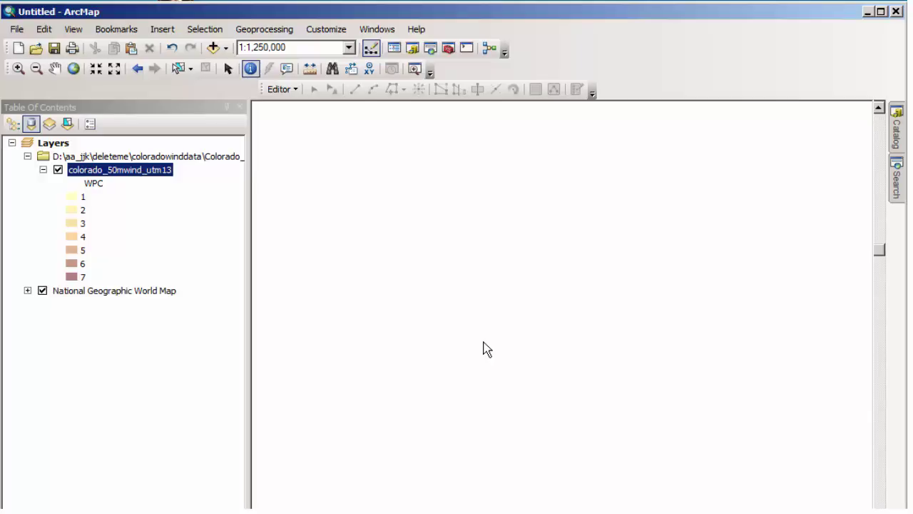
scroll(483, 348, "up", 1)
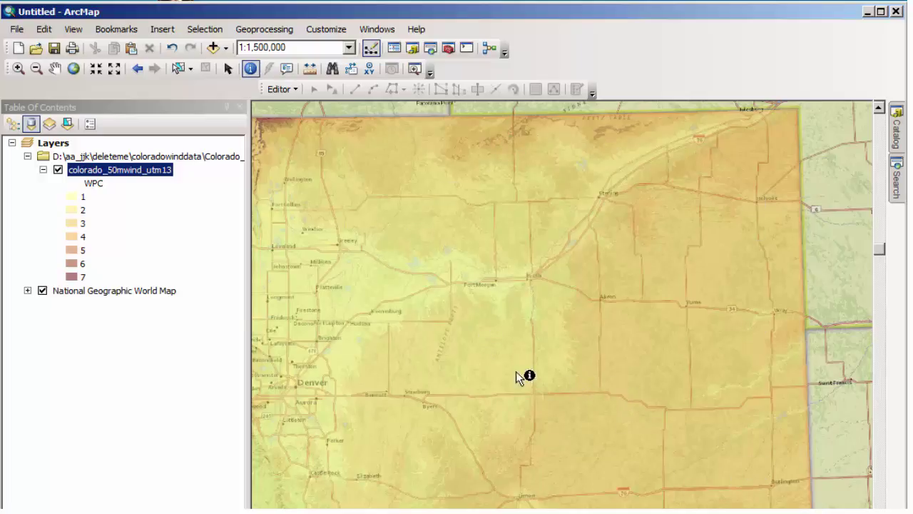
Open the wind layer's attribute table and calculate the Area field in Square Kilometers
right_click(127, 171)
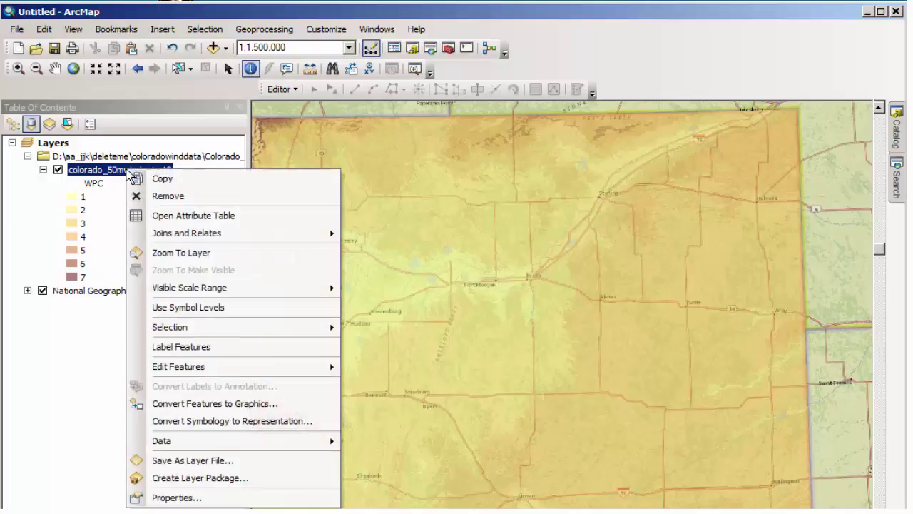
left_click(164, 214)
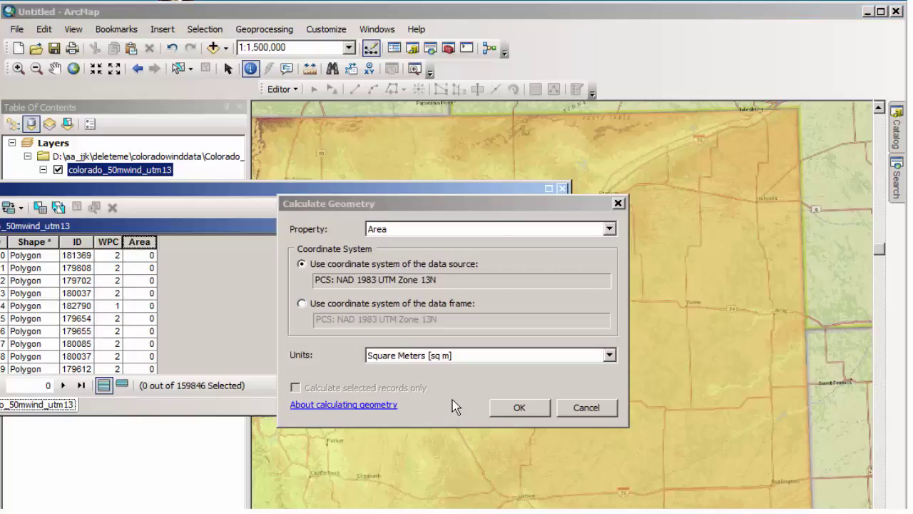
left_click(609, 356)
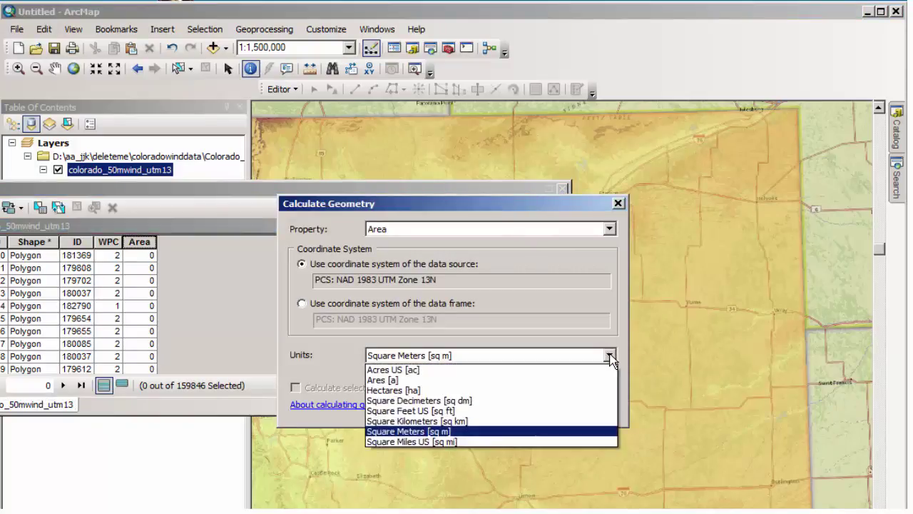
left_click(504, 421)
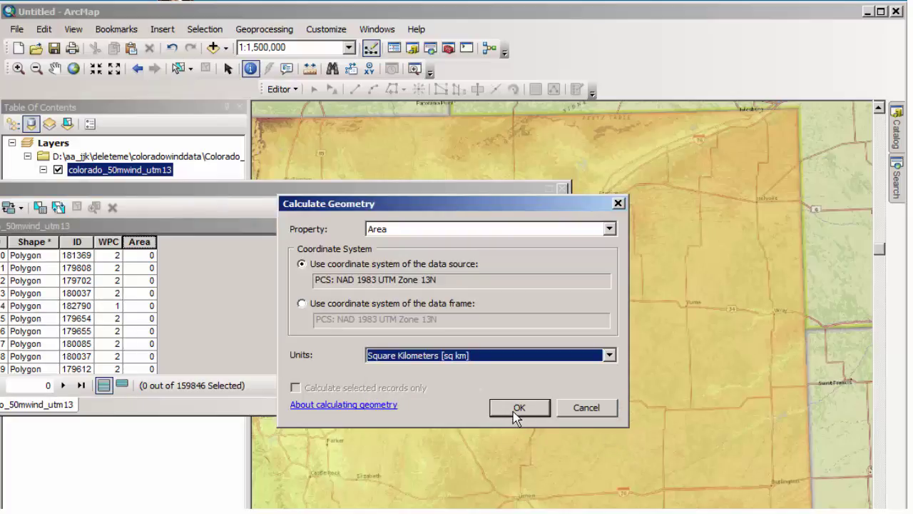
left_click(517, 409)
left_click(389, 358)
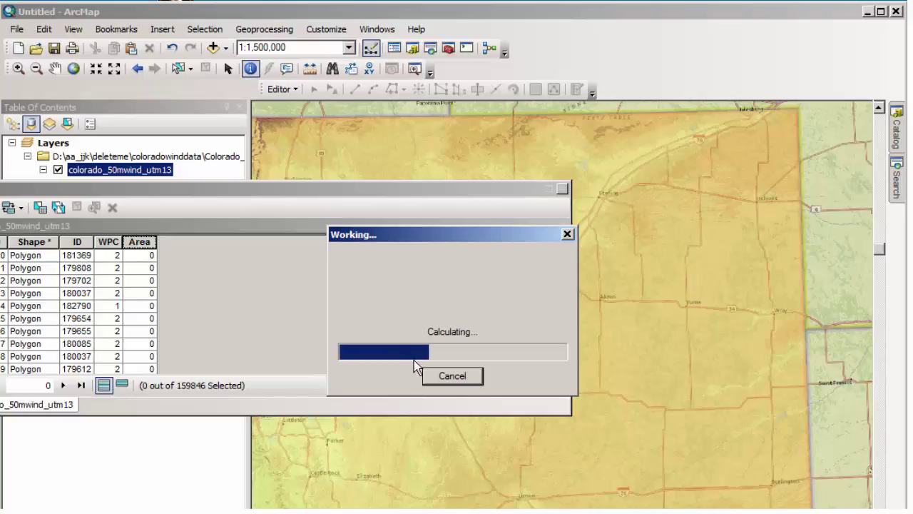
Sort by Area descending, select the largest record, then sort by WPC descending
right_click(160, 243)
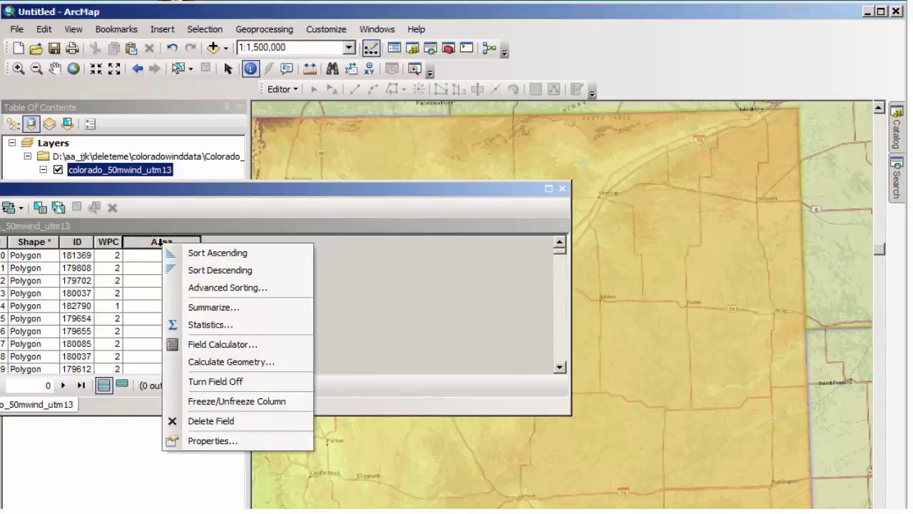
left_click(189, 274)
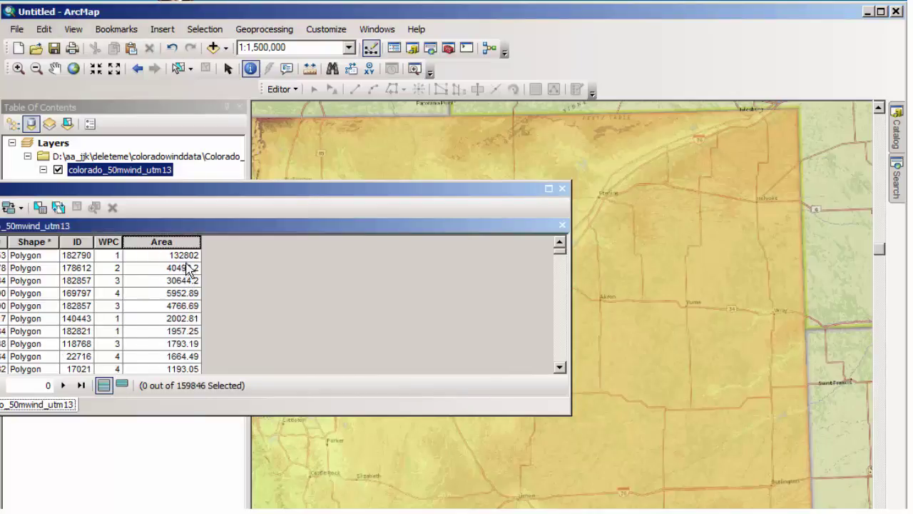
left_click(113, 255)
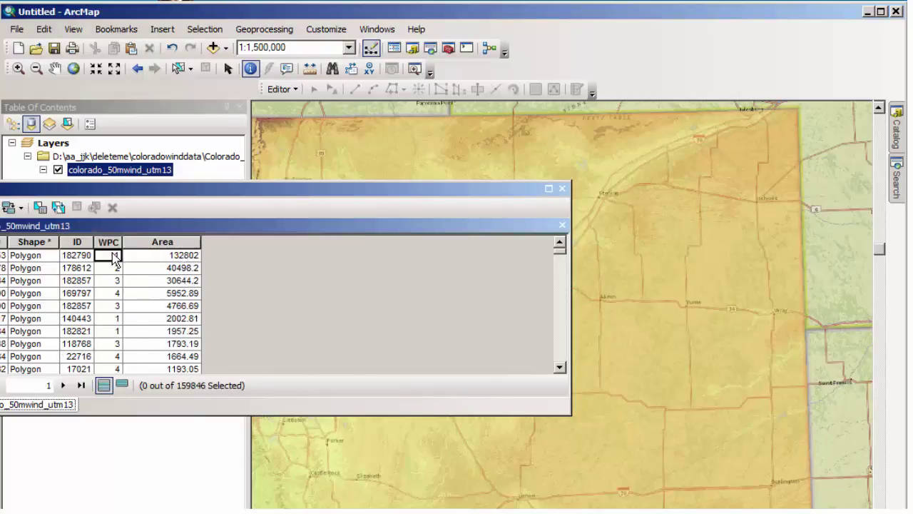
left_click(2, 255)
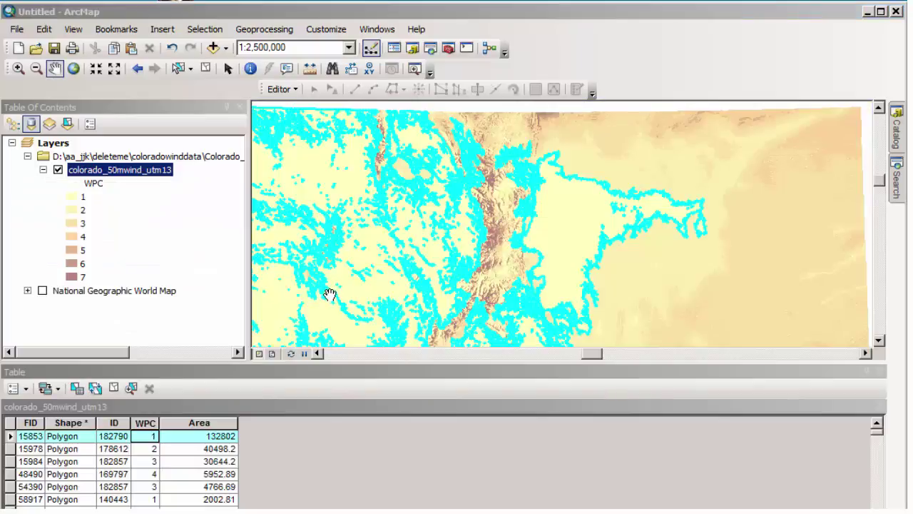
right_click(146, 423)
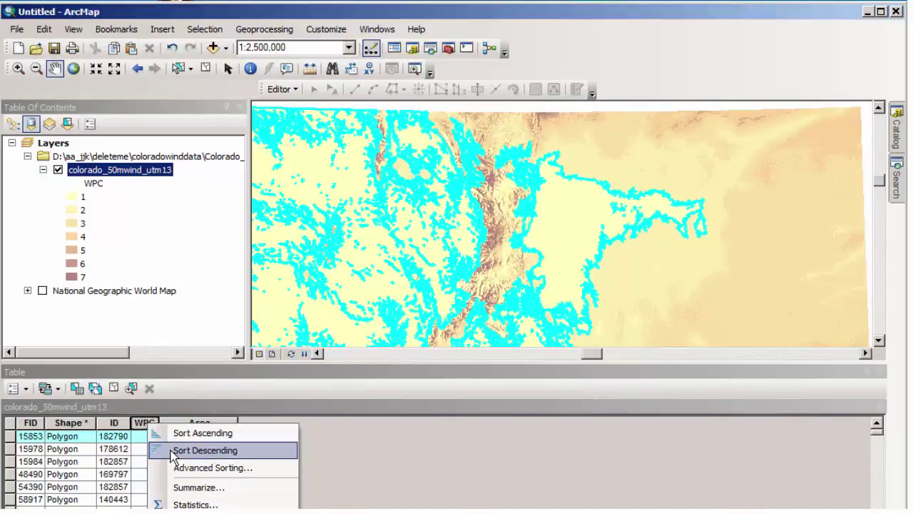
left_click(204, 391)
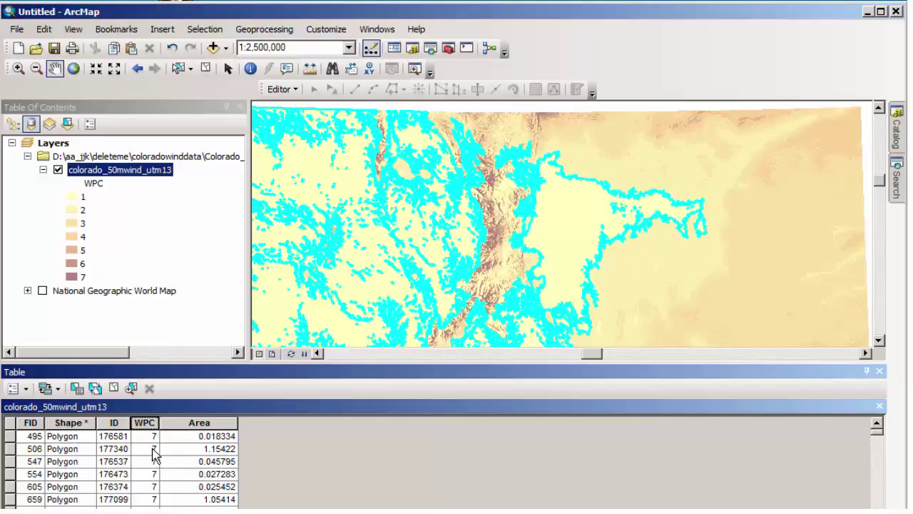
In Select By Attributes, build the first condition "WPC" = 6
left_click(214, 32)
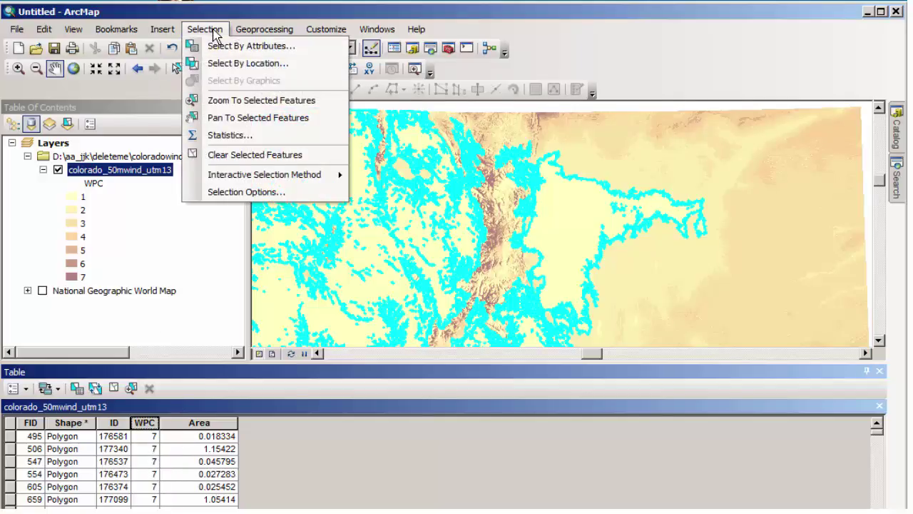
left_click(238, 45)
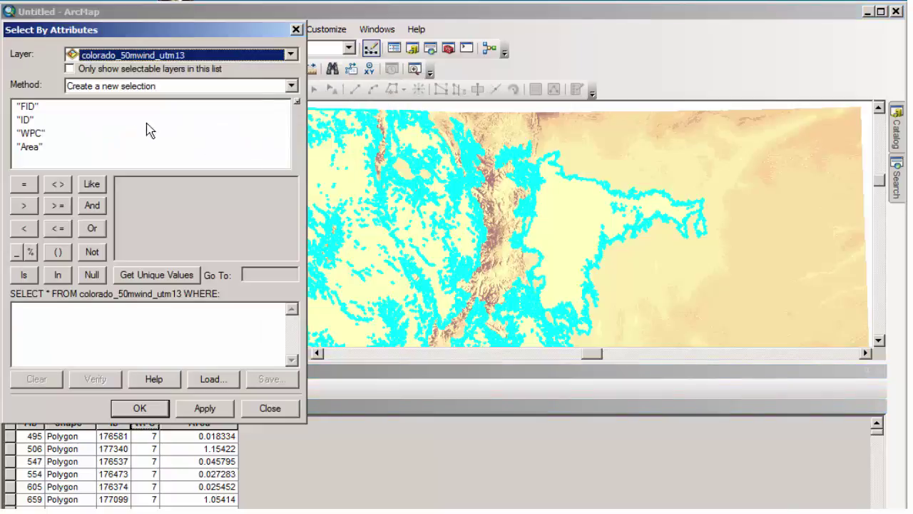
double_click(40, 135)
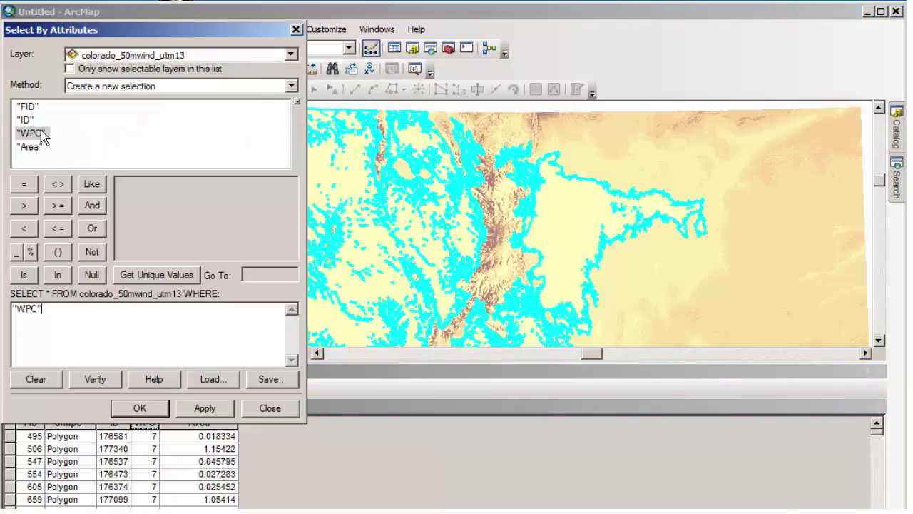
left_click(29, 185)
left_click(161, 276)
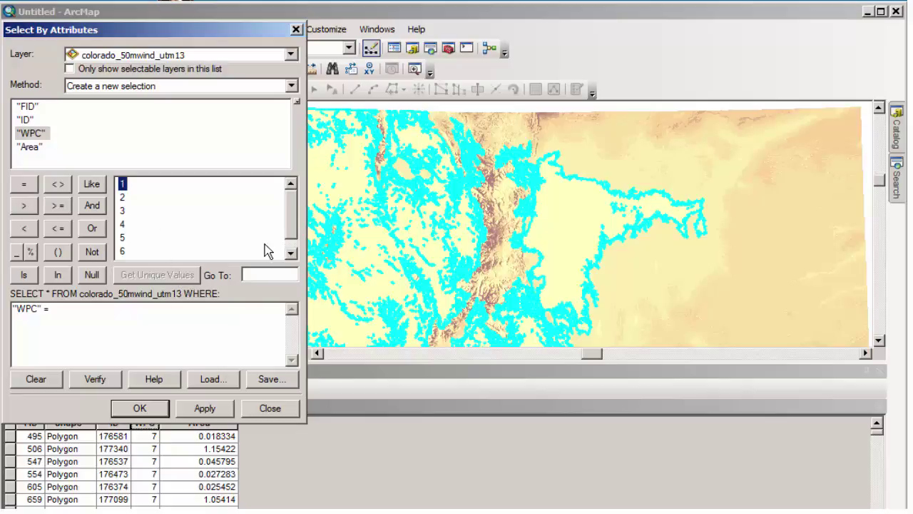
left_click(291, 253)
double_click(122, 239)
Extend the query with OR "WPC" = 7, then apply it and close the dialog
left_click(92, 230)
double_click(30, 133)
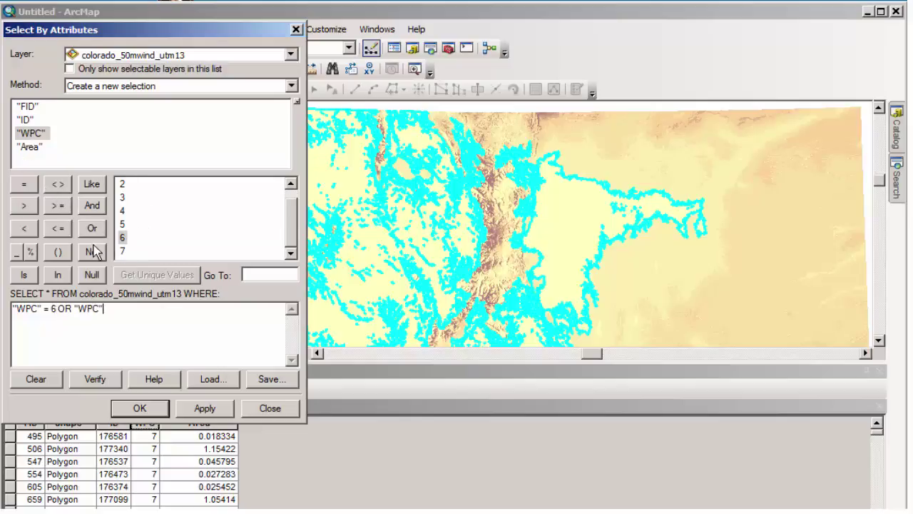
left_click(28, 187)
double_click(122, 252)
left_click(204, 407)
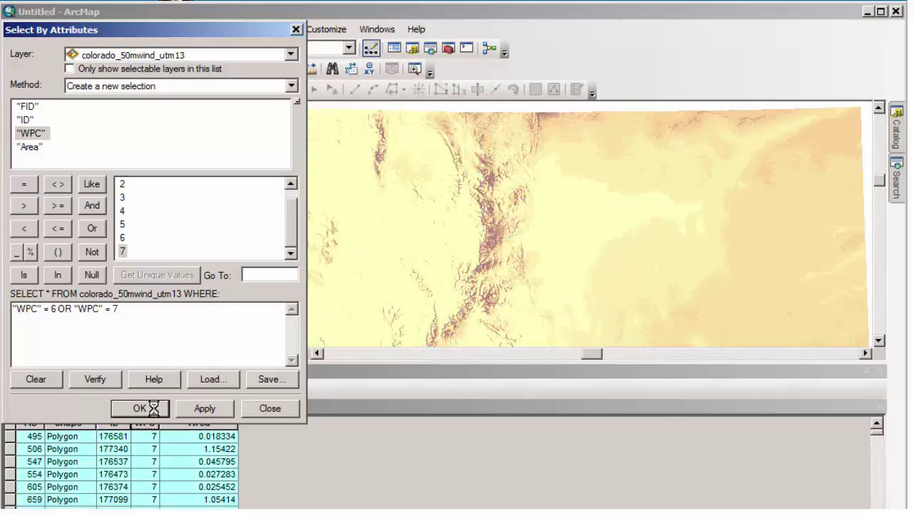
left_click(160, 409)
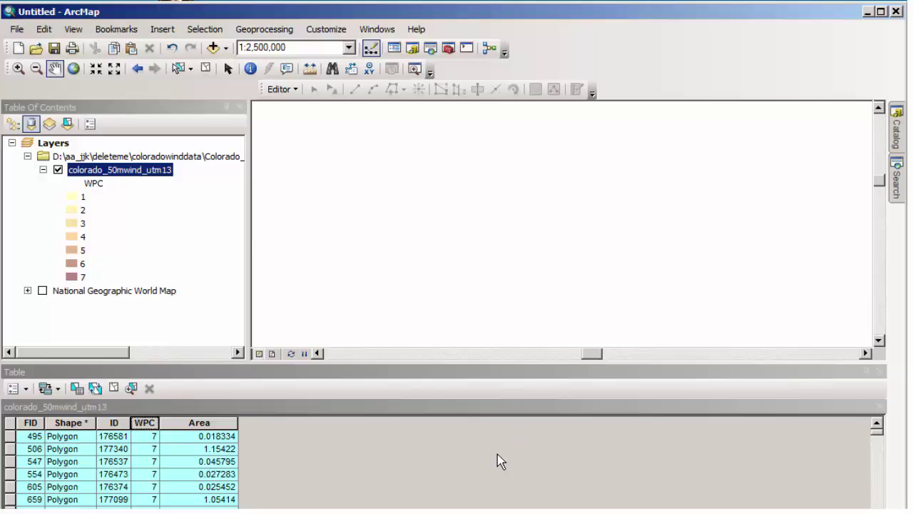
Close the attribute table and switch the National Geographic World Map layer back on
left_click(881, 371)
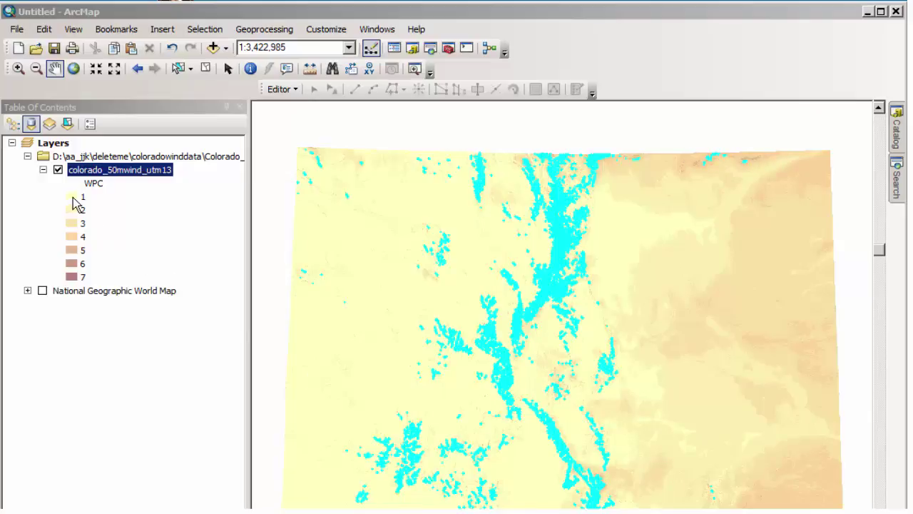
left_click(42, 290)
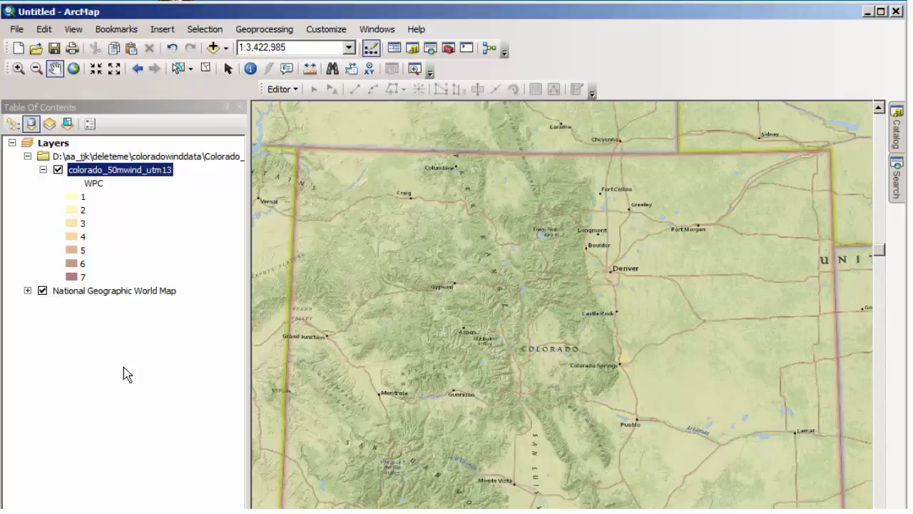